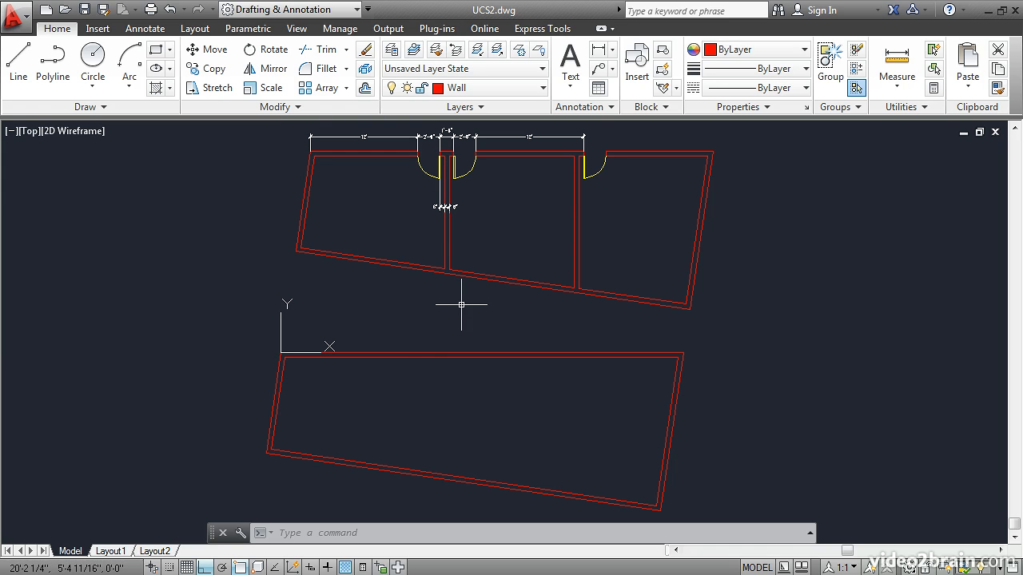
scroll(433, 189, up, 4)
middle_drag(436, 160, 430, 268)
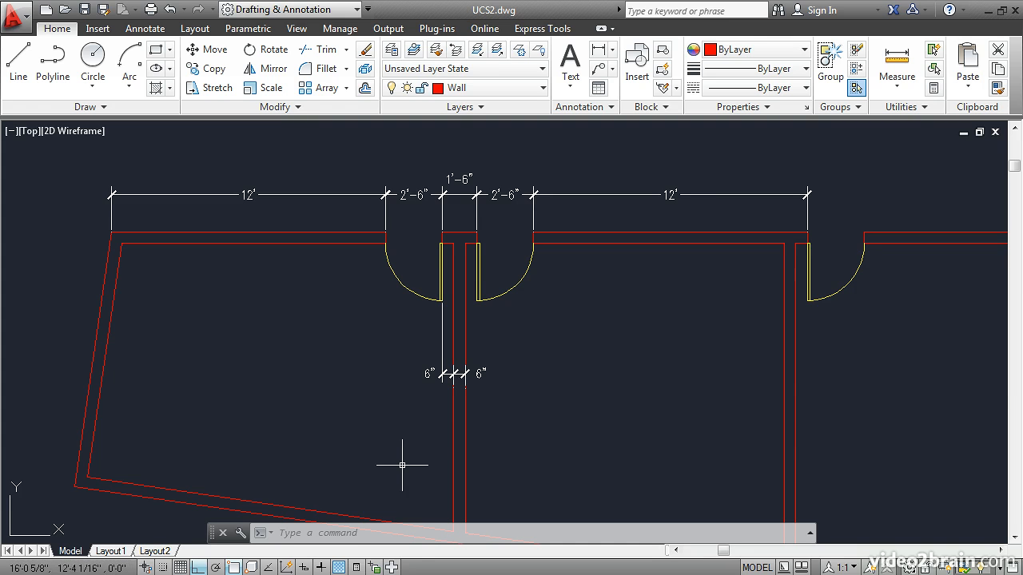
middle_drag(400, 462, 402, 215)
middle_drag(422, 376, 423, 265)
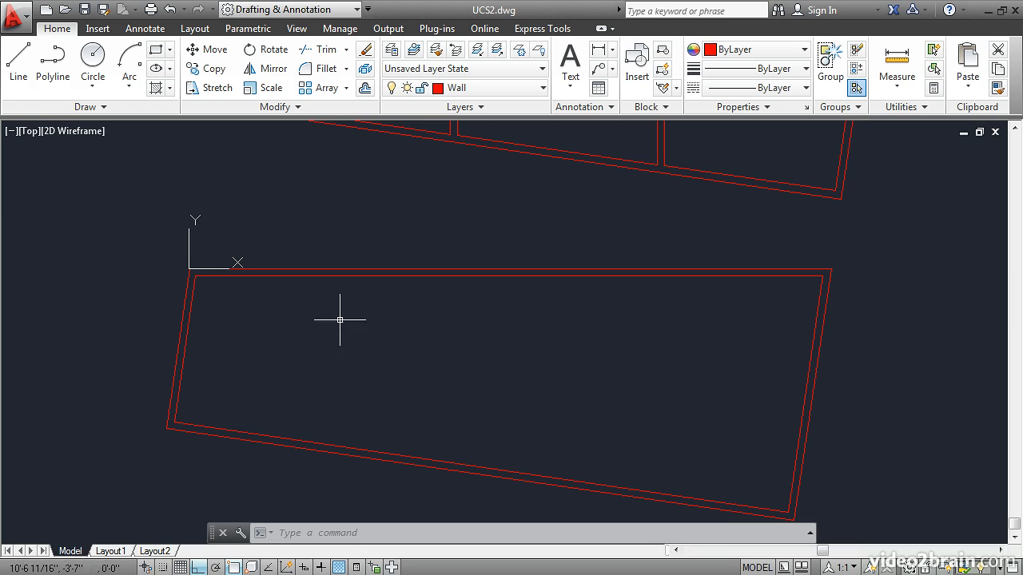
click(18, 60)
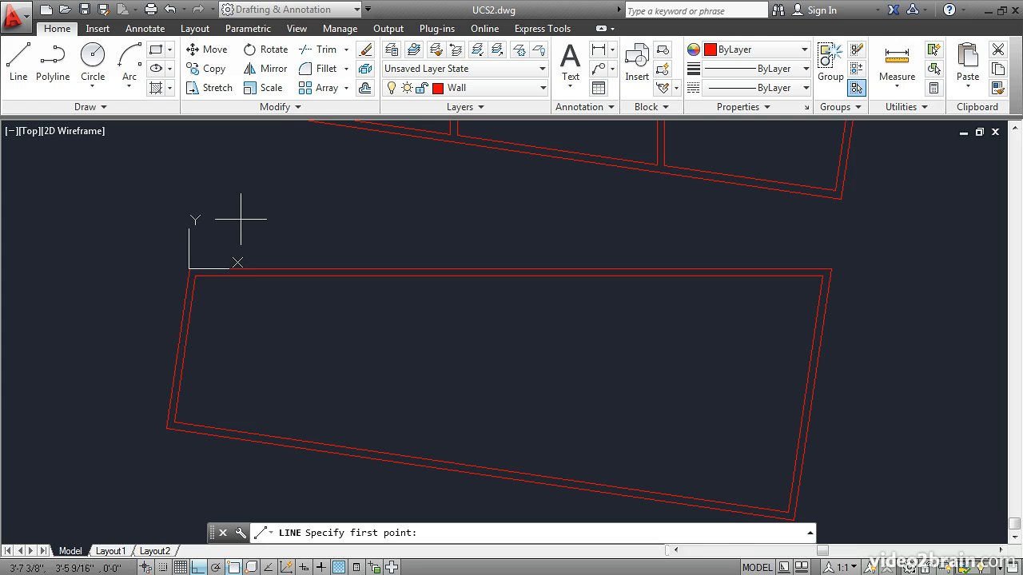
shift+right_click(264, 206)
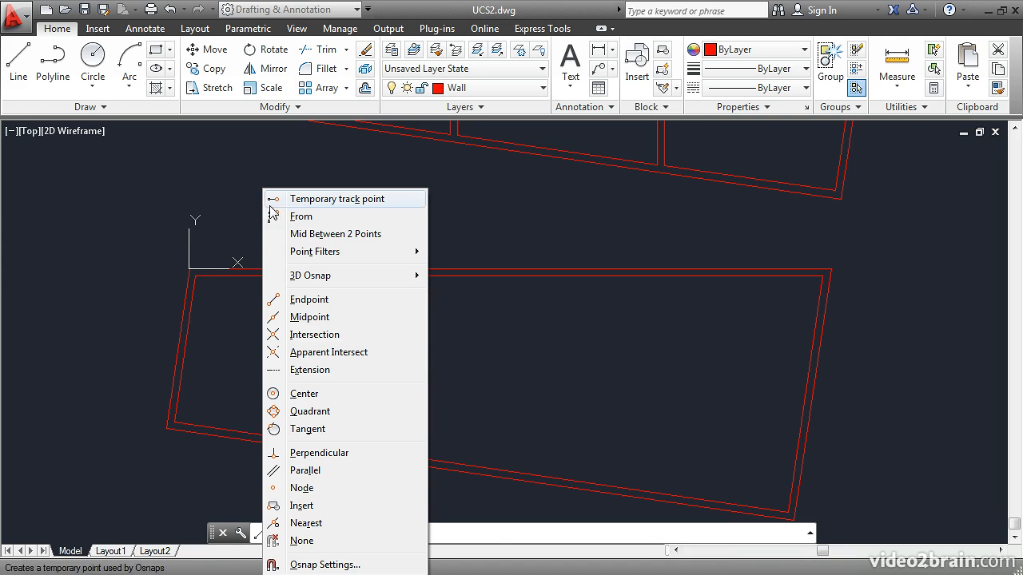
click(298, 217)
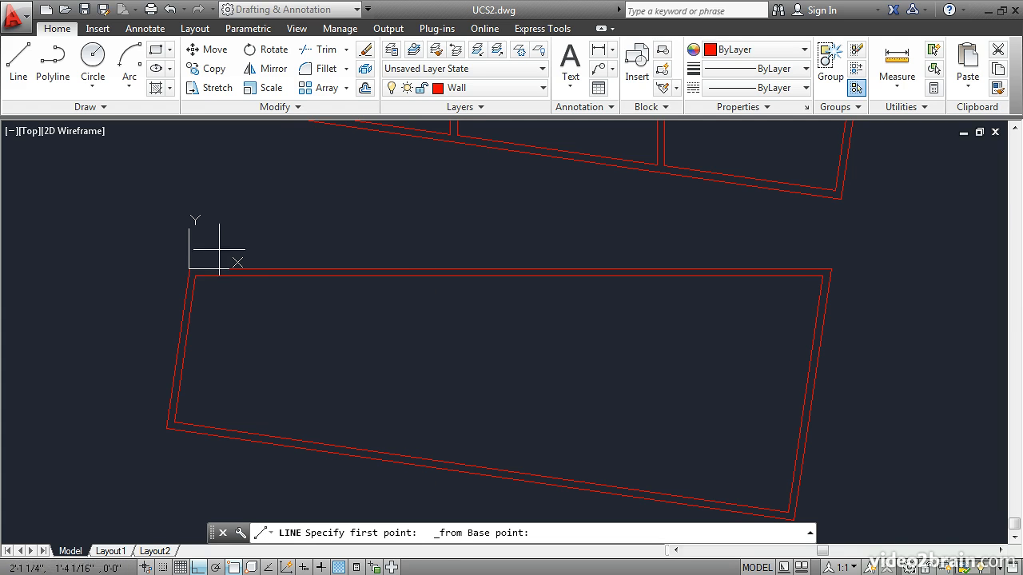
click(189, 269)
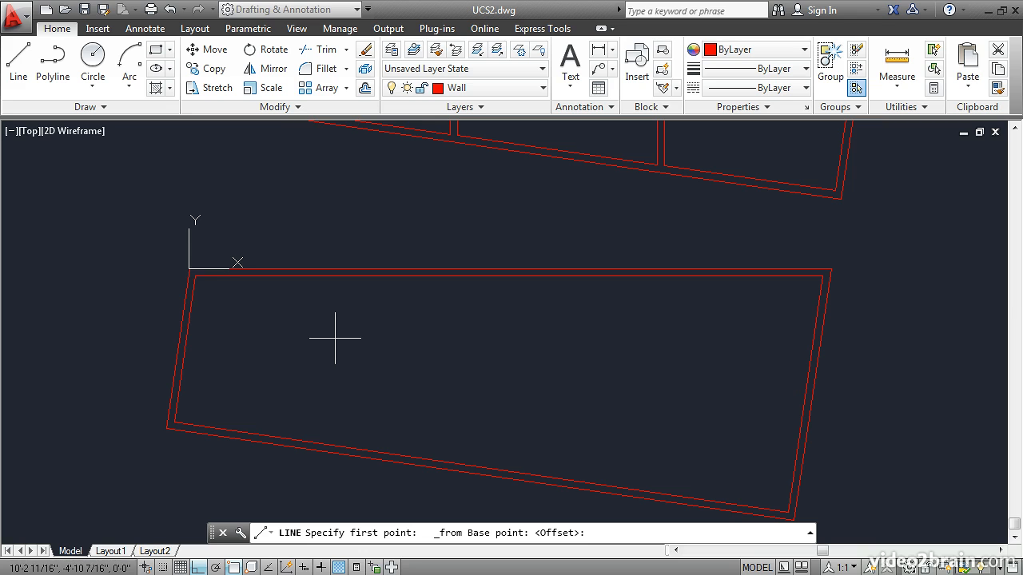
text(@12',0)
key(Return)
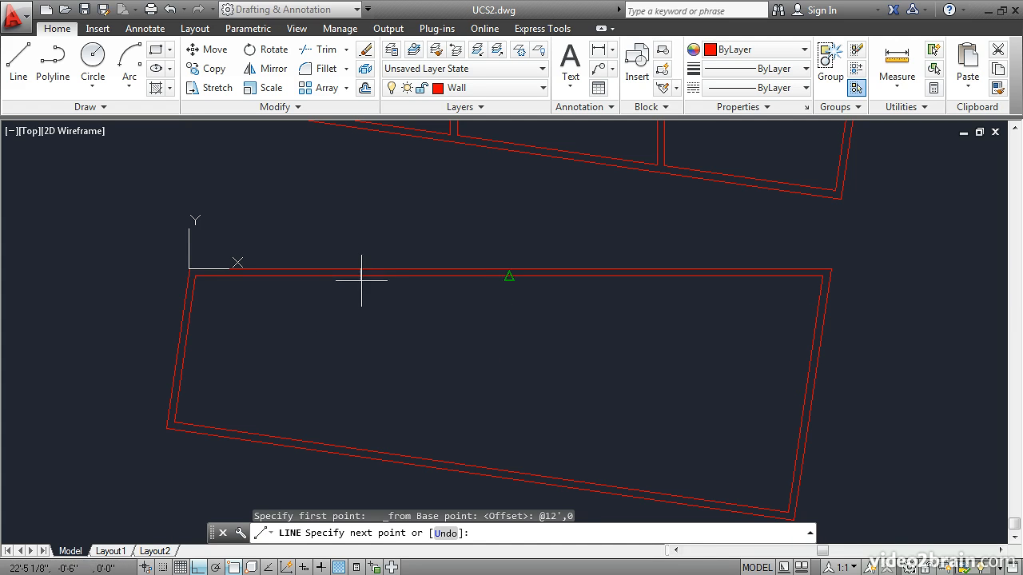
Turn on the Perpendicular object snap and end the jamb line perpendicular to the top wall's inner line.
right_click(235, 567)
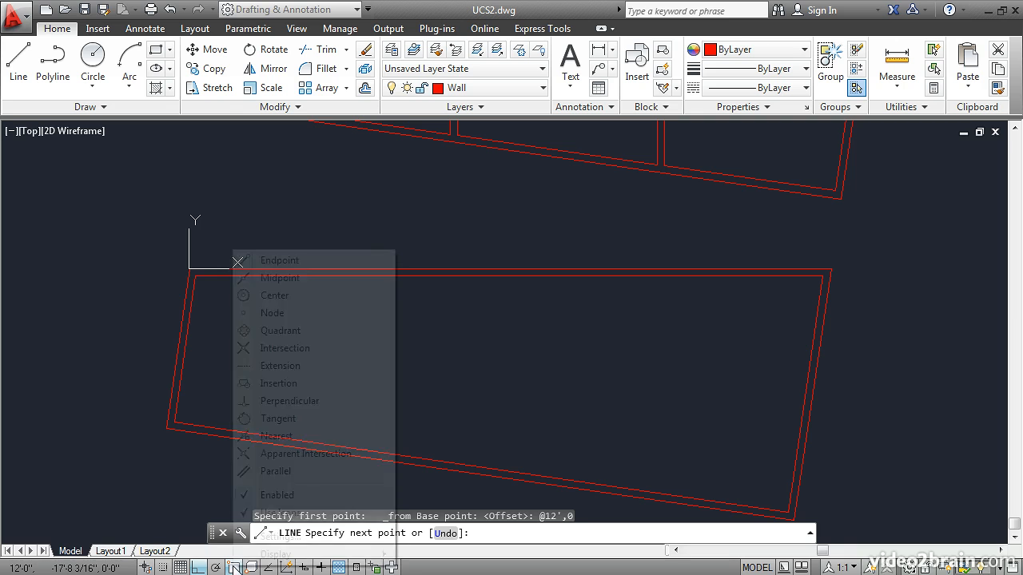
click(276, 400)
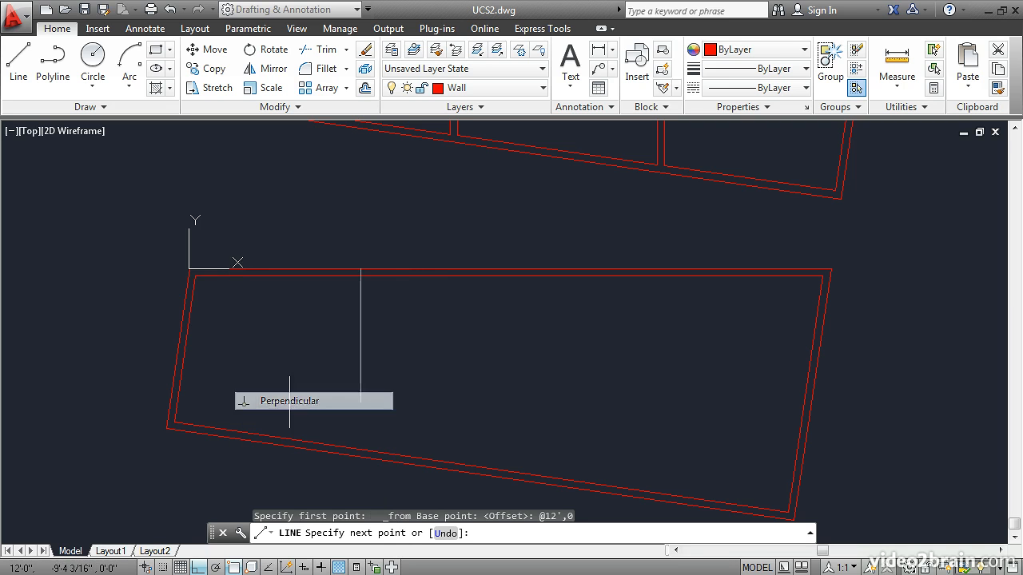
click(360, 276)
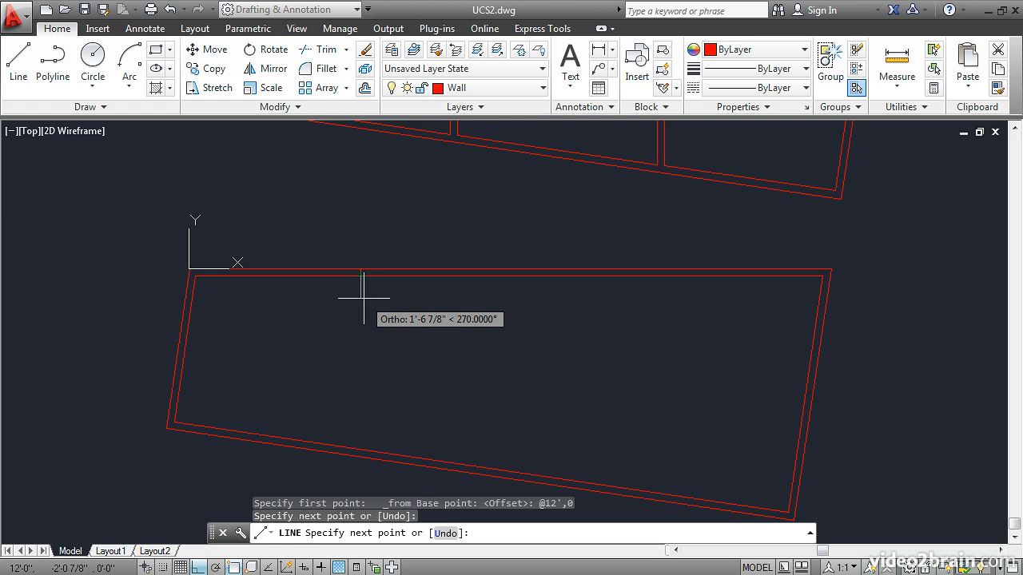
key(Return)
Offset the jamb line 2'6 to the right to mark the far side of the first door opening.
scroll(386, 286, down, 2)
scroll(386, 286, up, 6)
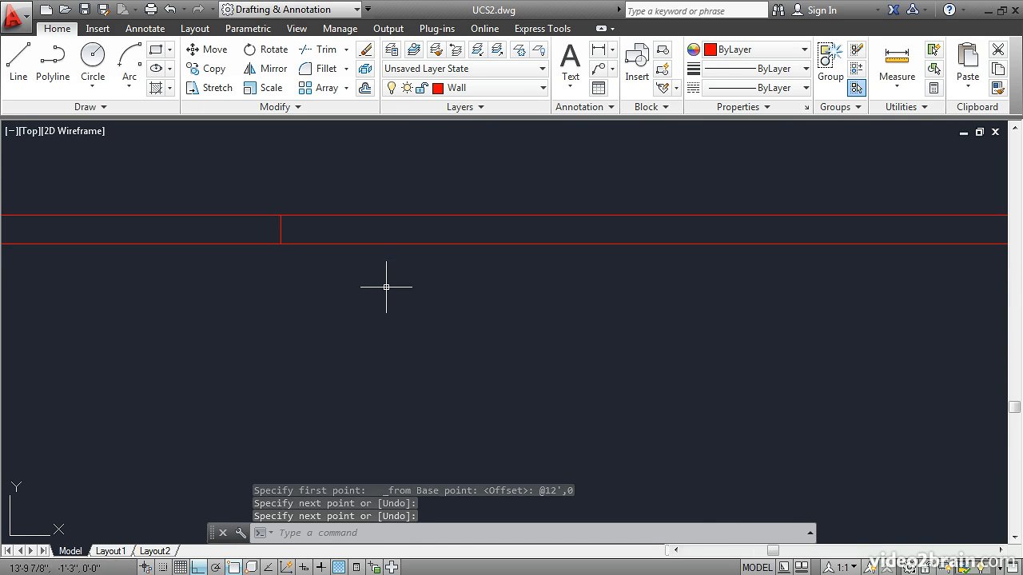
click(366, 90)
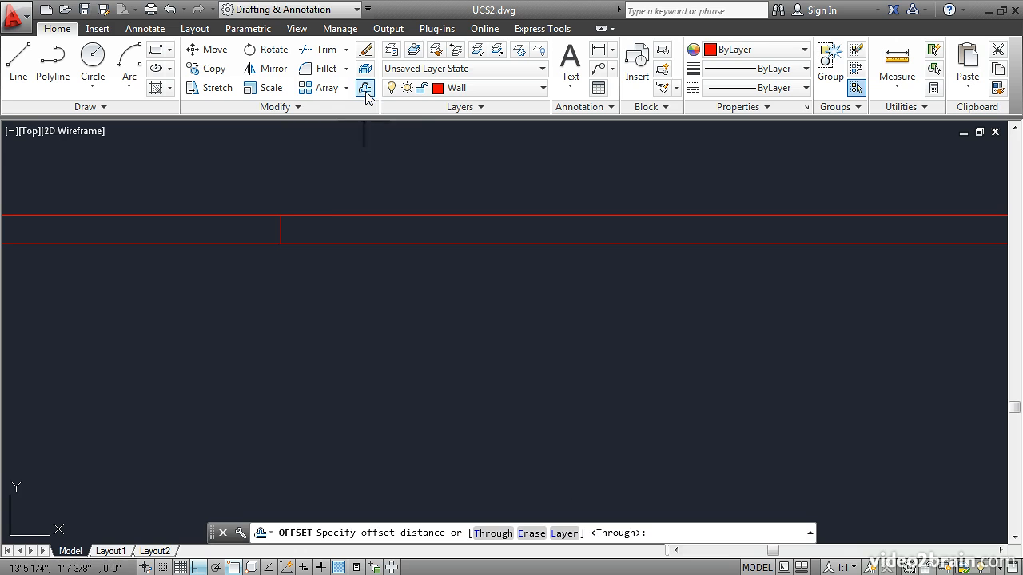
text(2'6)
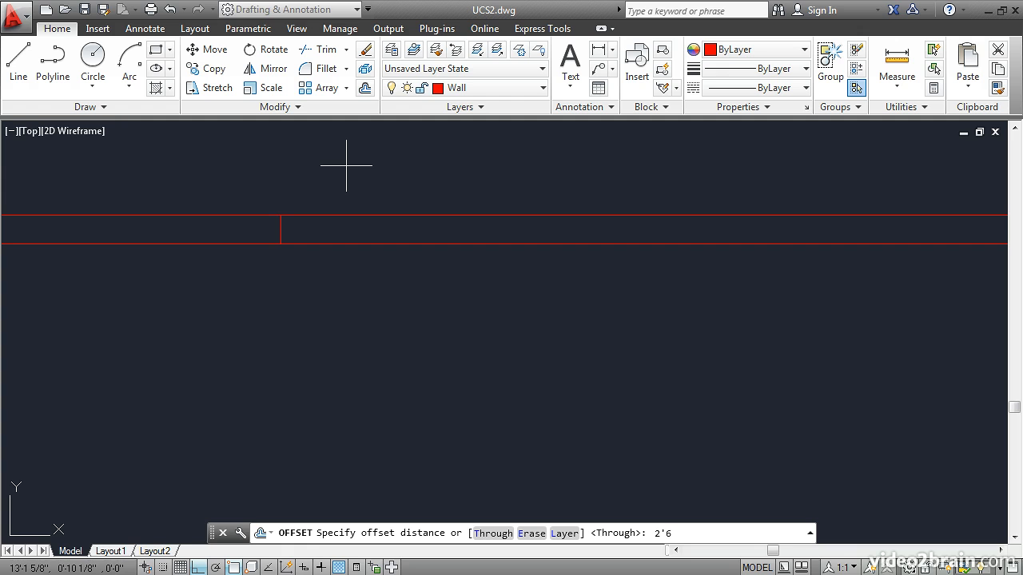
key(Return)
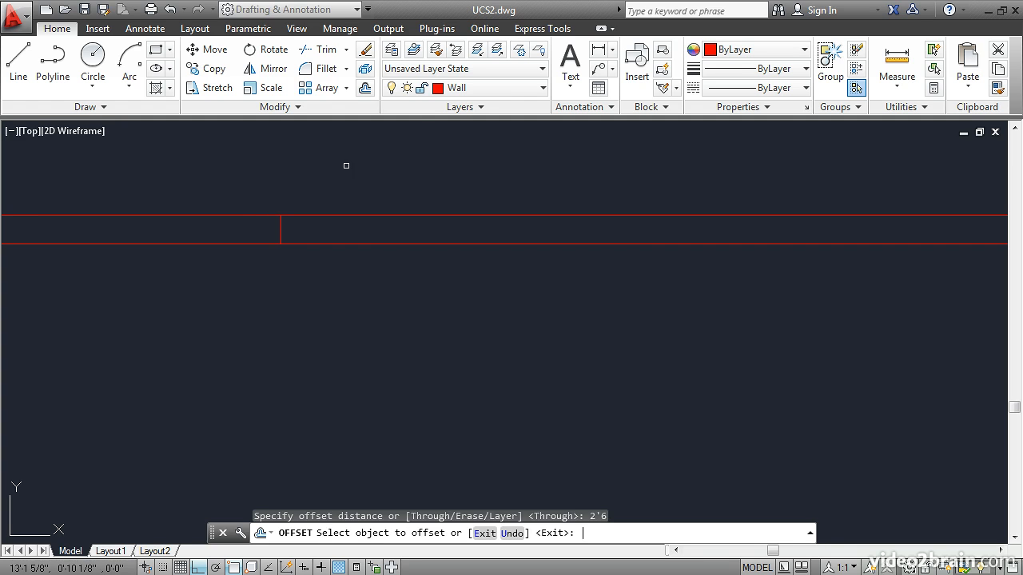
click(281, 233)
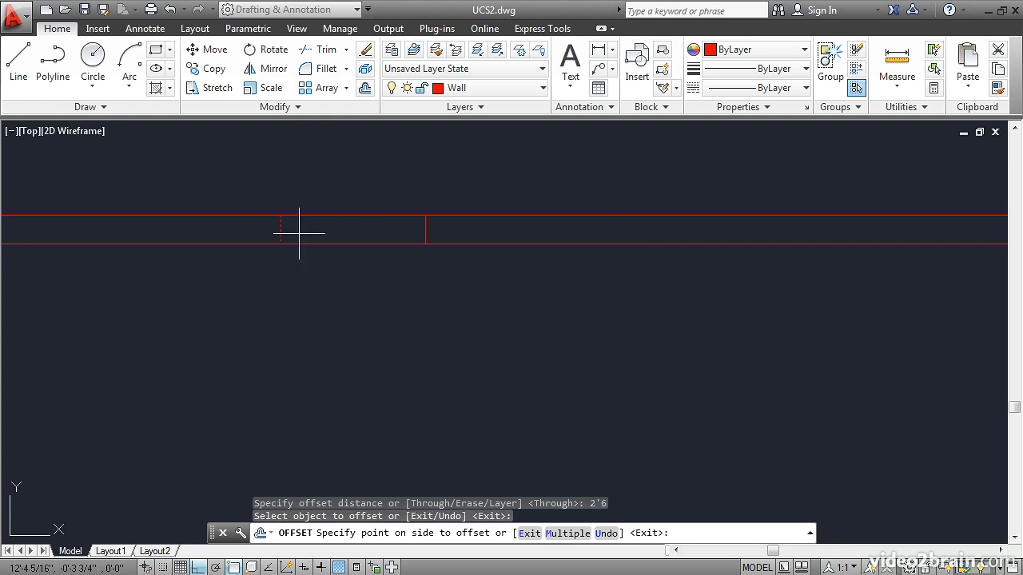
click(376, 233)
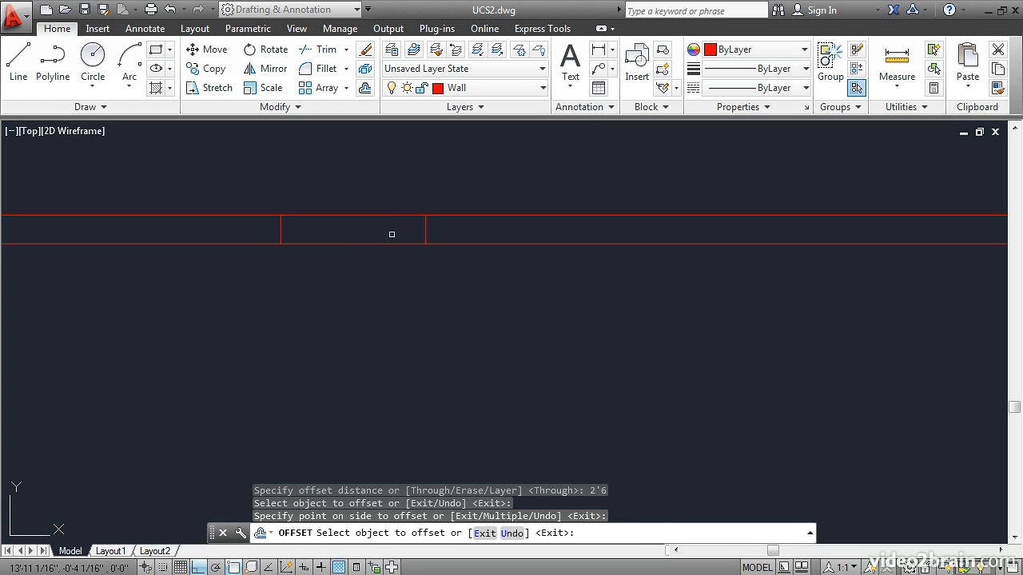
key(Return)
Offset the first opening's right jamb line 1'6 to the right to mark the wall section between the doors.
key(Return)
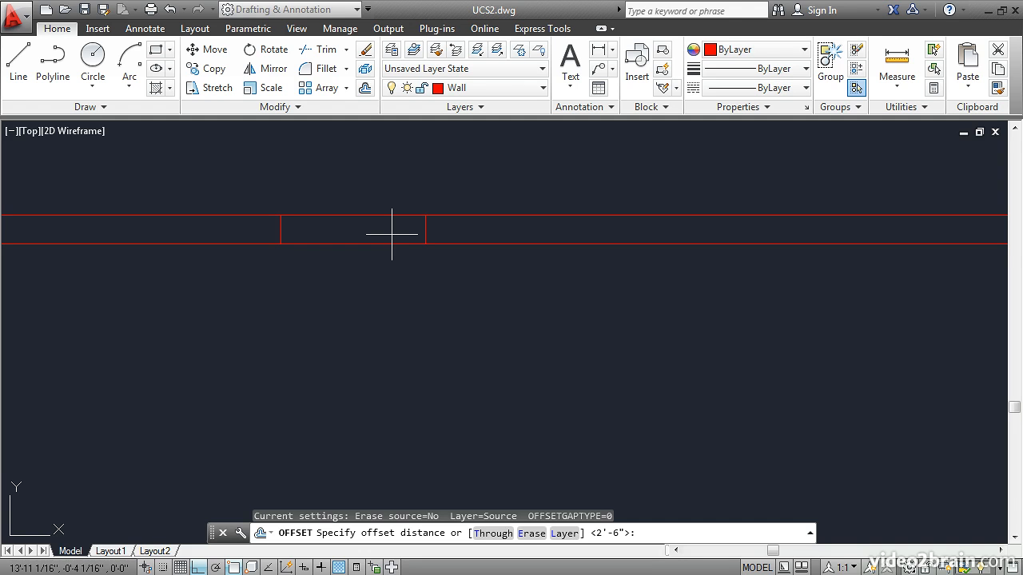
text(1'6)
key(Return)
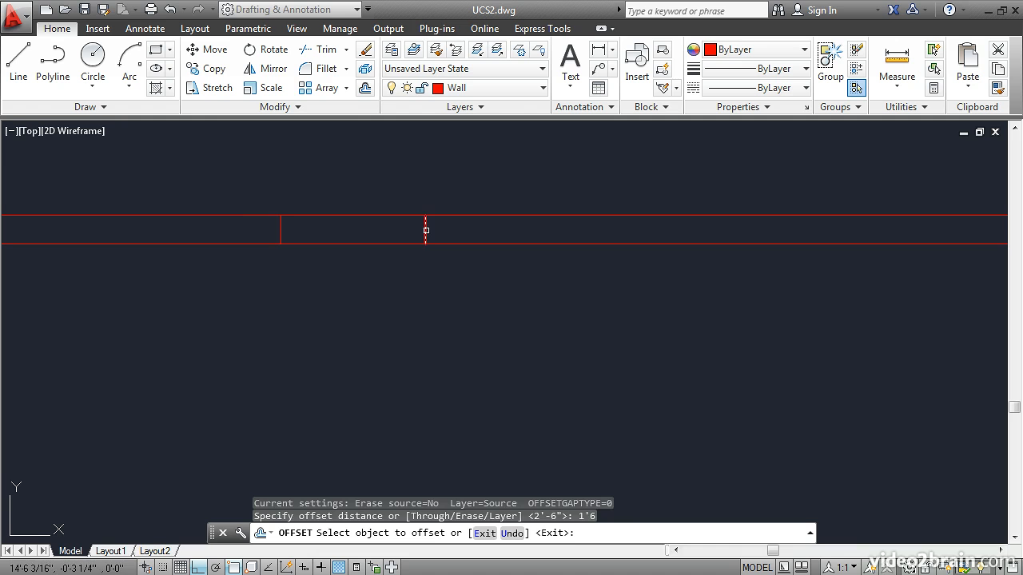
click(425, 230)
click(527, 225)
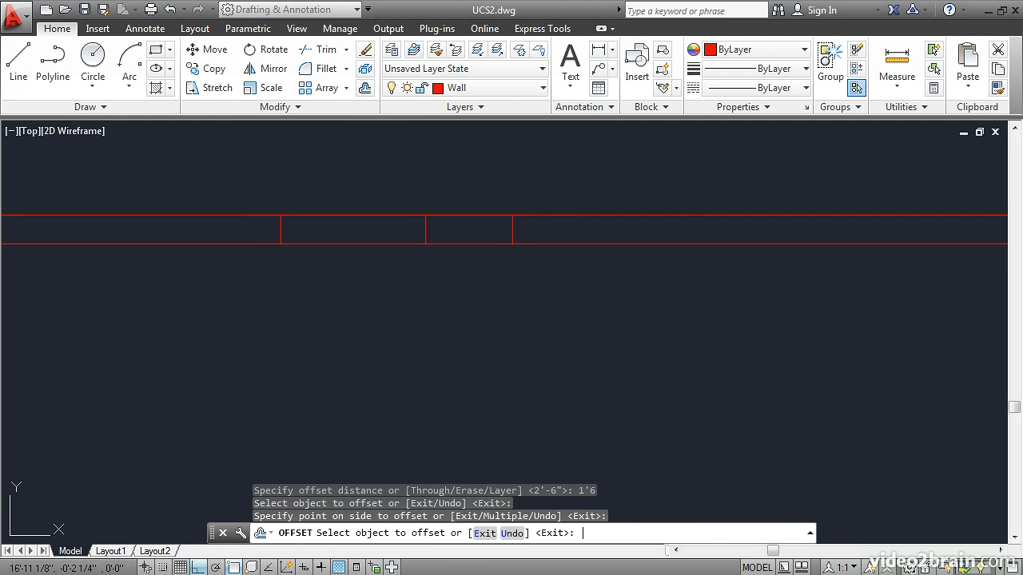
key(Return)
Offset the rightmost jamb line 2'6 to the right to mark the far side of the second door opening.
key(Return)
text(2'6)
key(Return)
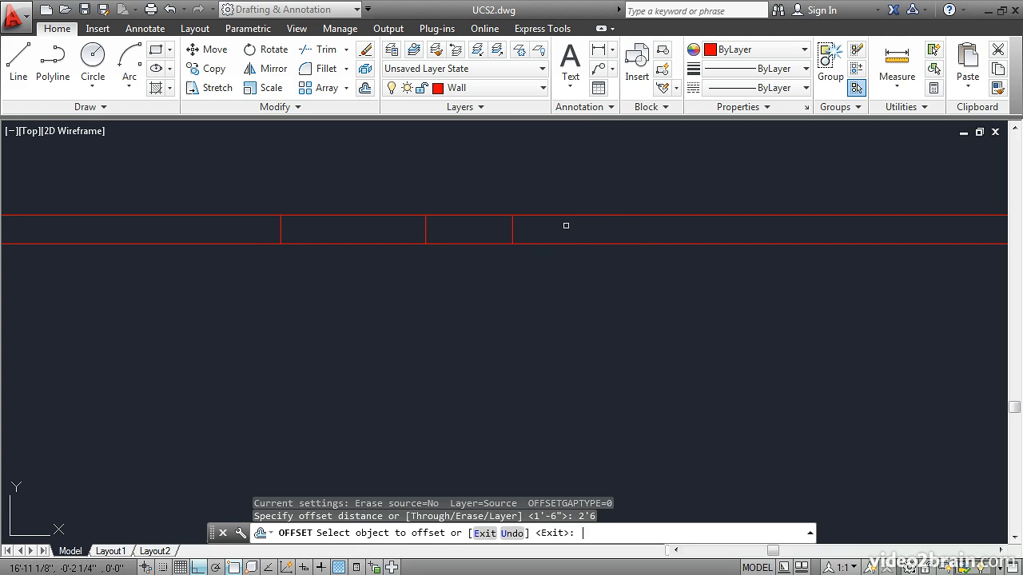
click(513, 231)
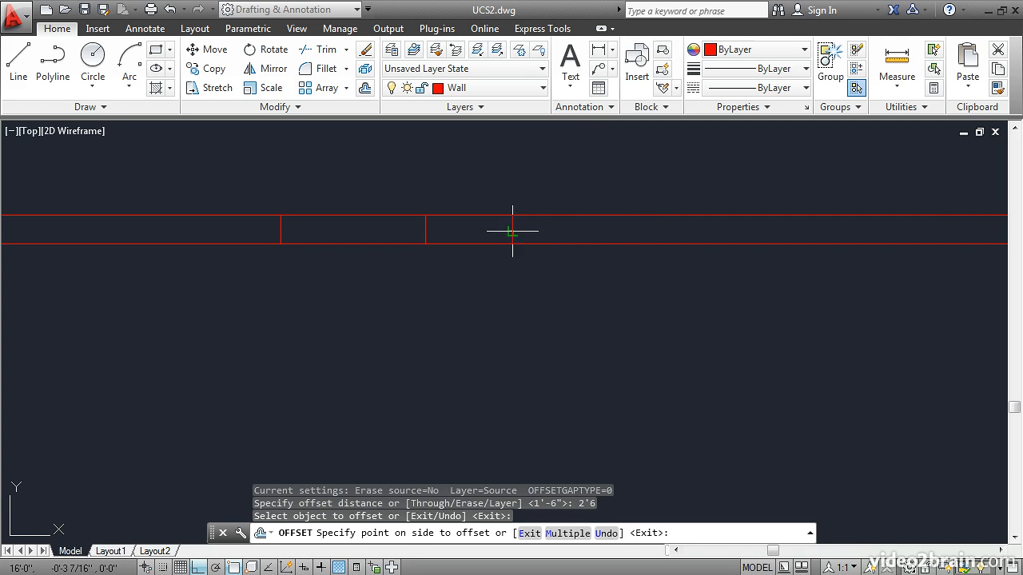
click(601, 230)
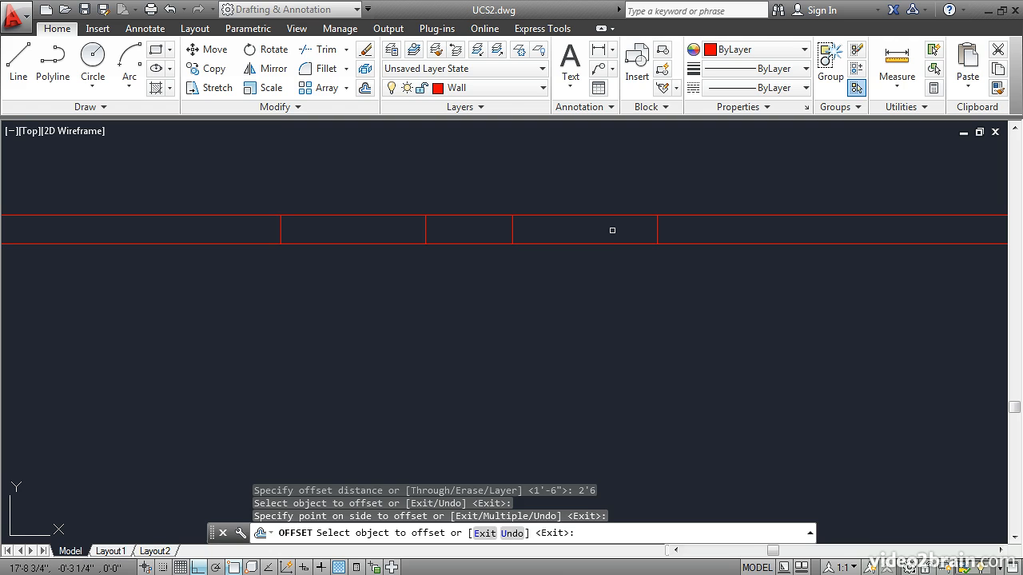
key(Return)
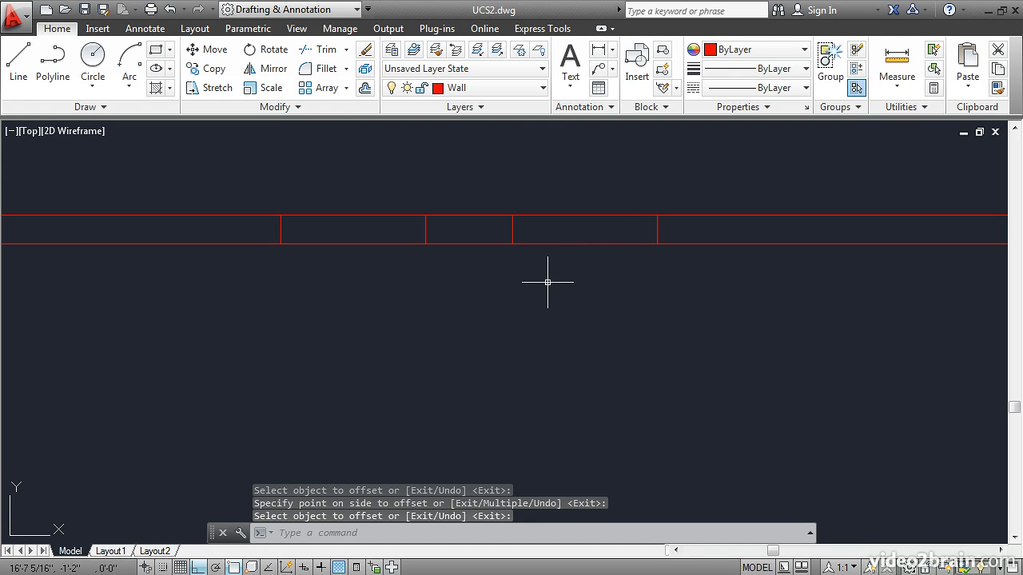
Trim the inner and outer wall lines between the jambs to clear both door openings, using all objects as cutting edges.
click(326, 49)
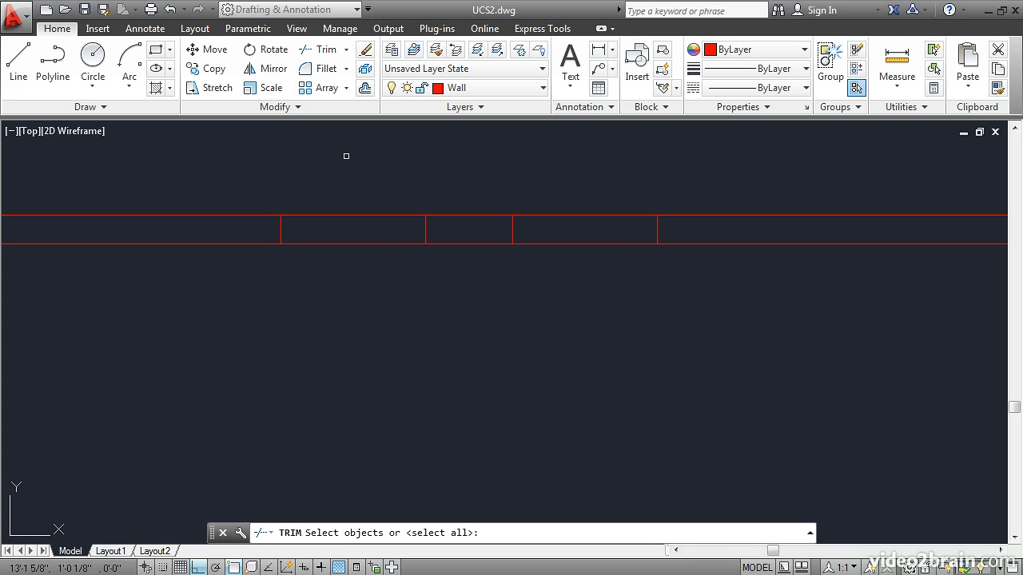
key(Return)
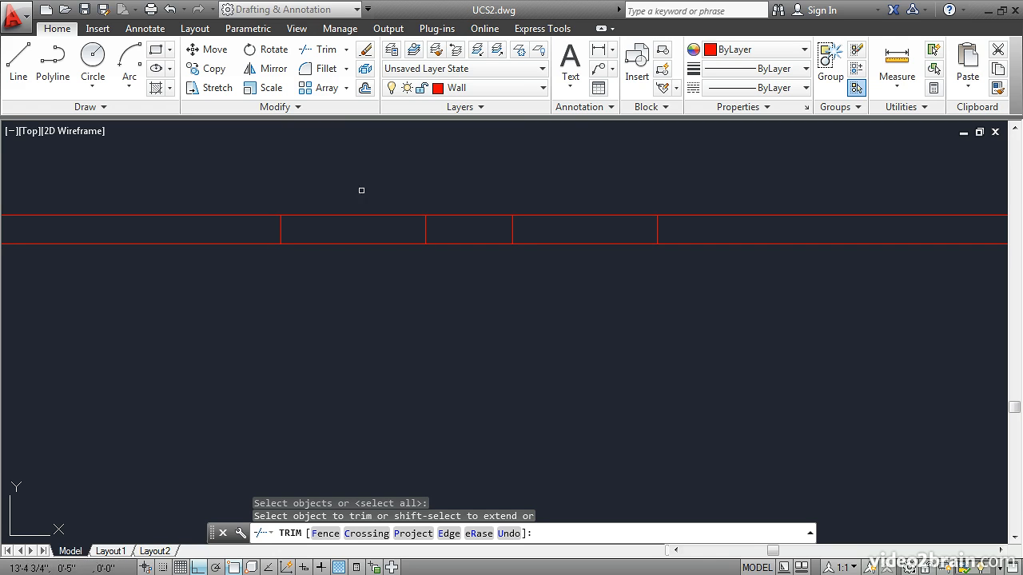
click(375, 245)
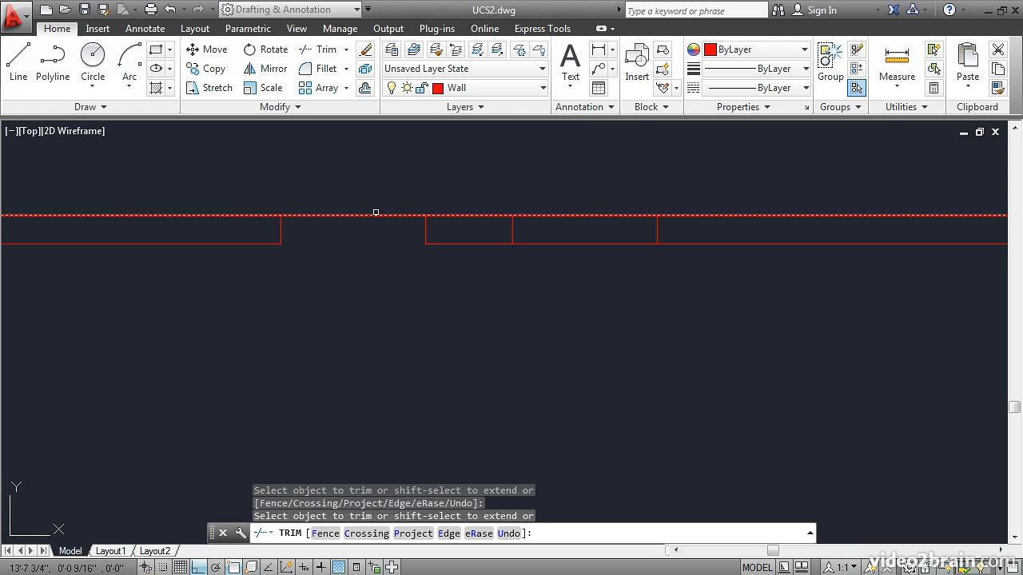
click(373, 215)
click(532, 216)
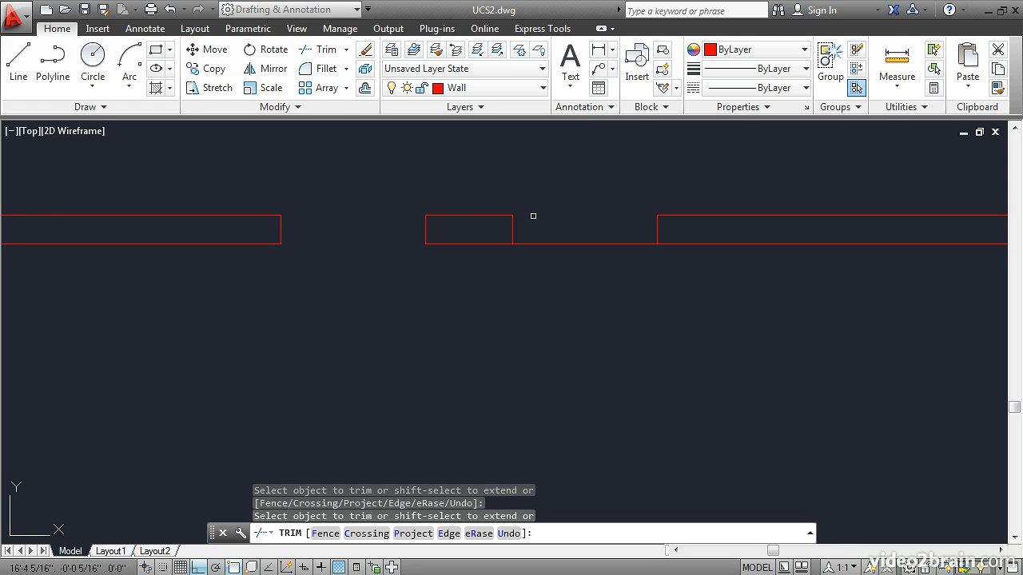
click(537, 244)
key(Return)
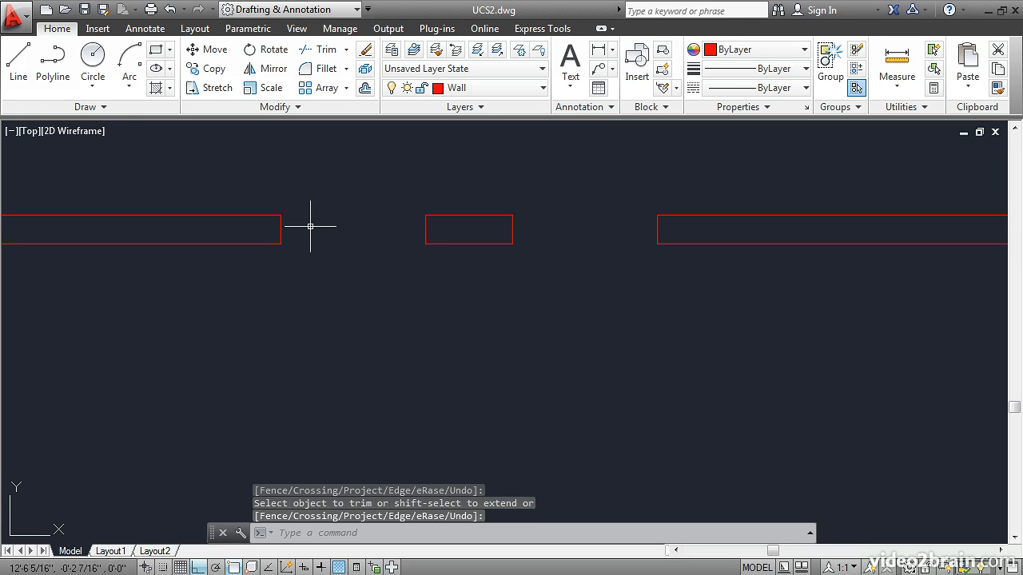
Draw a short vertical line downward into the room, starting at offset @3,0 from the midpoint of the short wall section's inner edge.
click(18, 58)
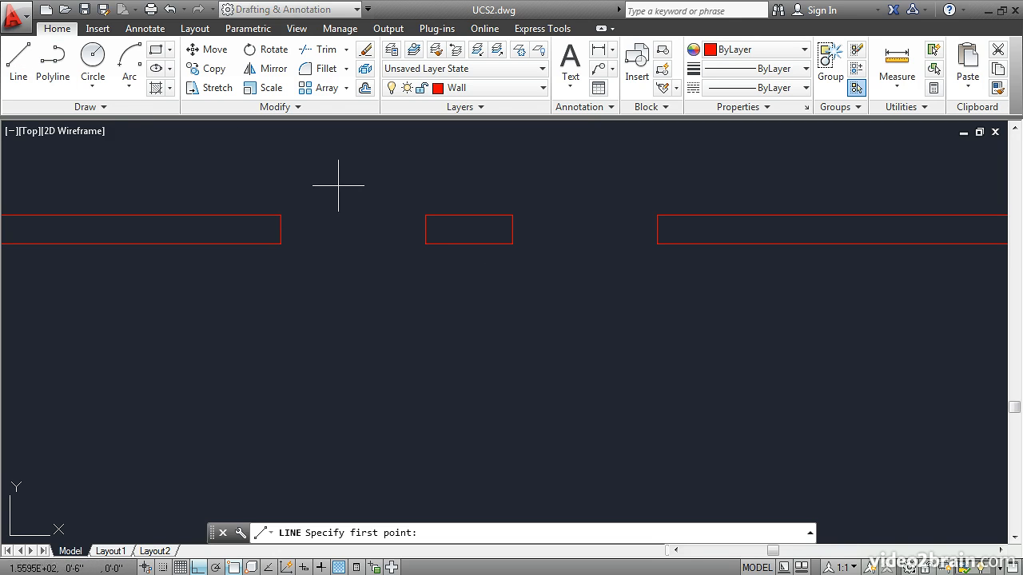
shift+right_click(469, 260)
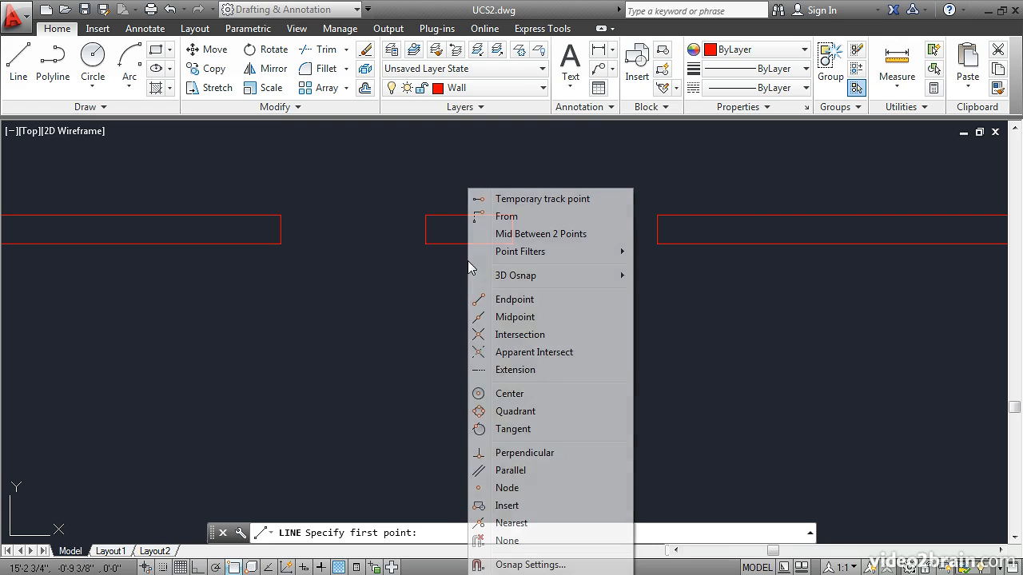
click(517, 219)
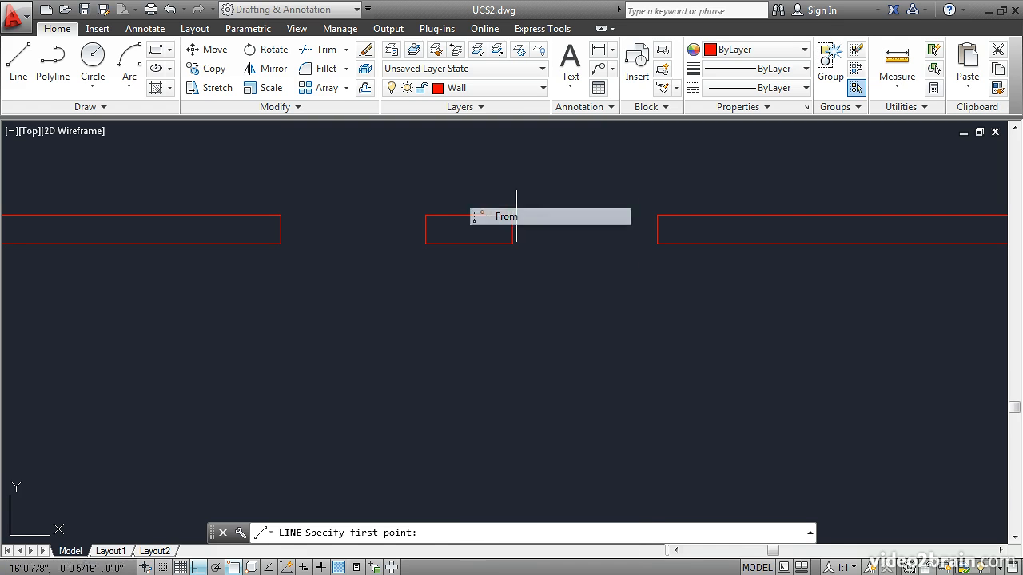
click(468, 244)
text(@3,0)
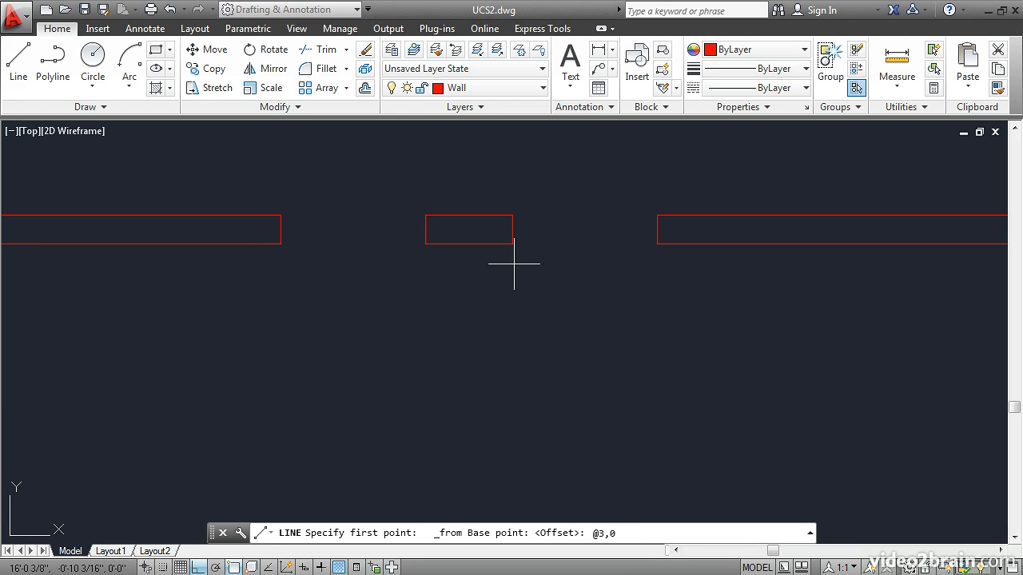
key(Return)
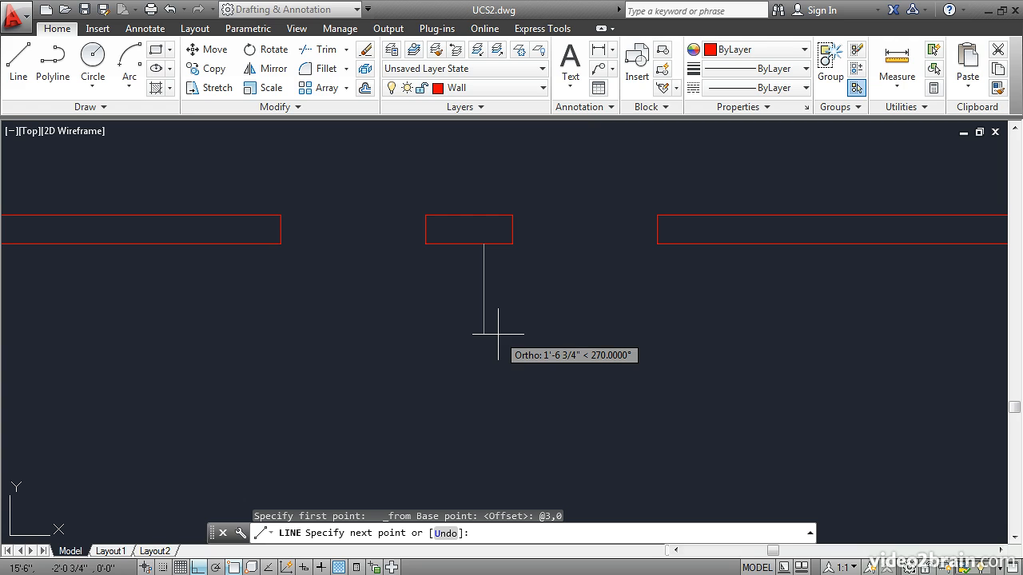
scroll(498, 333, down, 2)
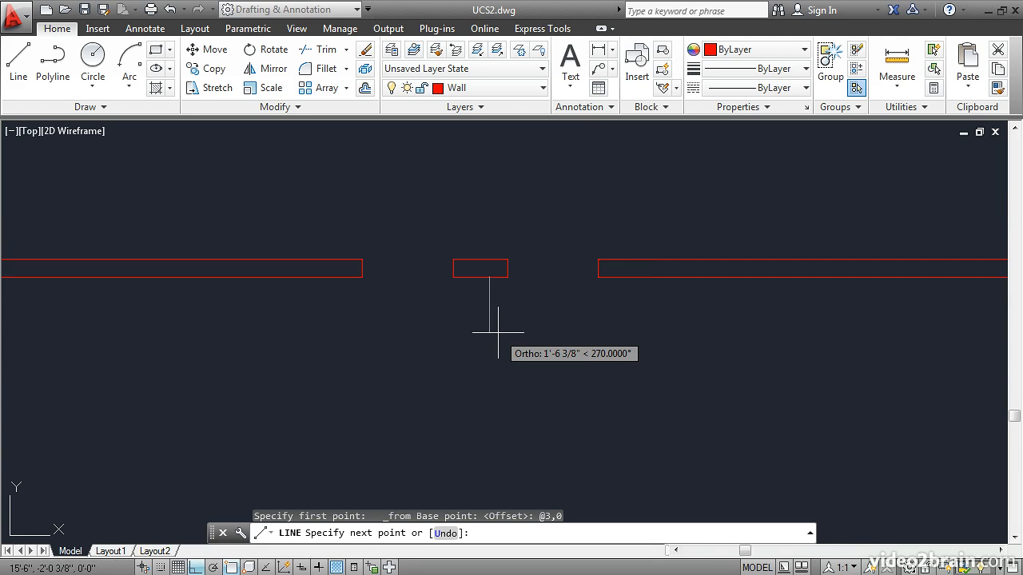
click(495, 375)
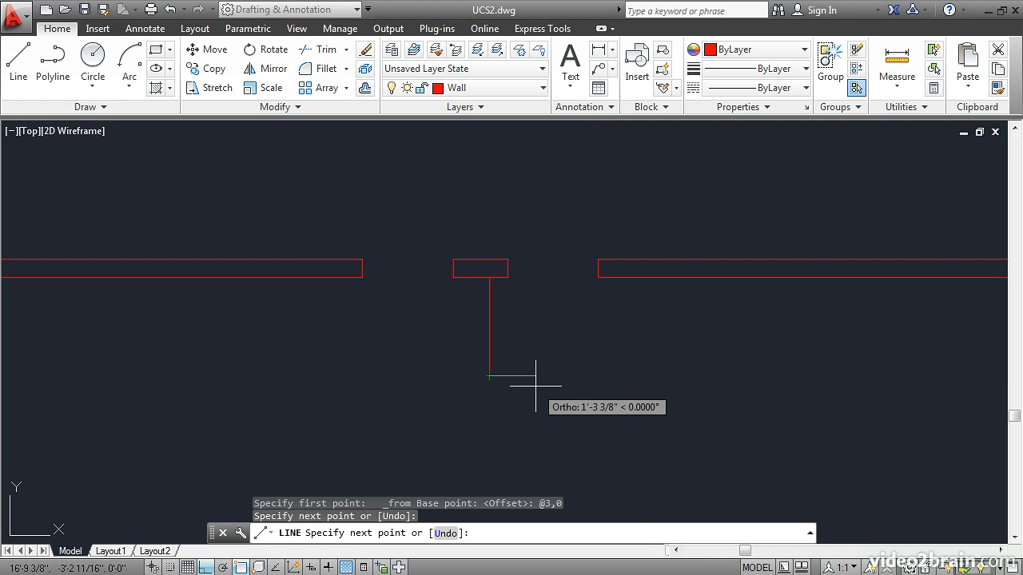
key(Return)
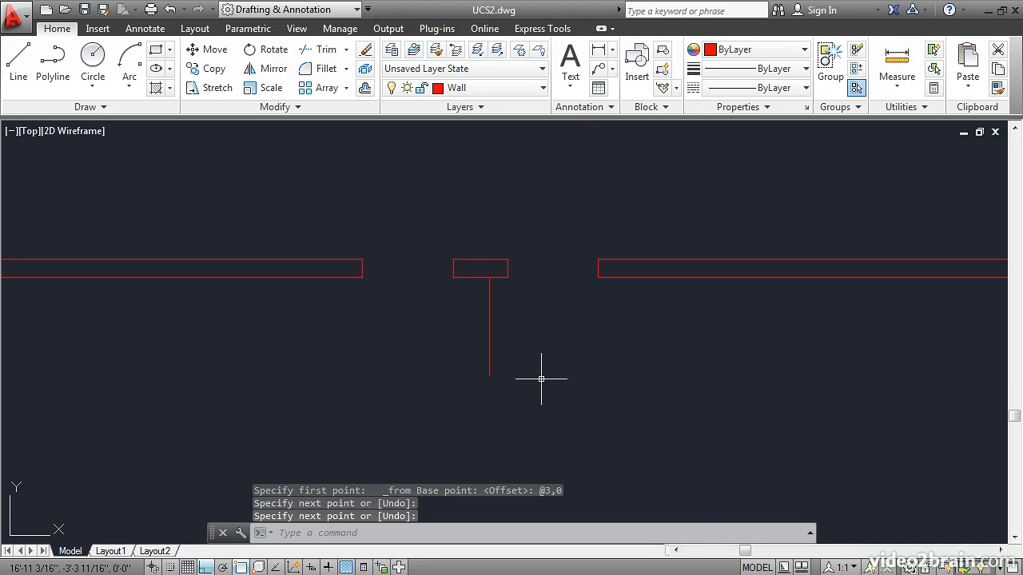
Offset the new vertical line 6 inches to the left to form the other face of the interior wall.
click(366, 90)
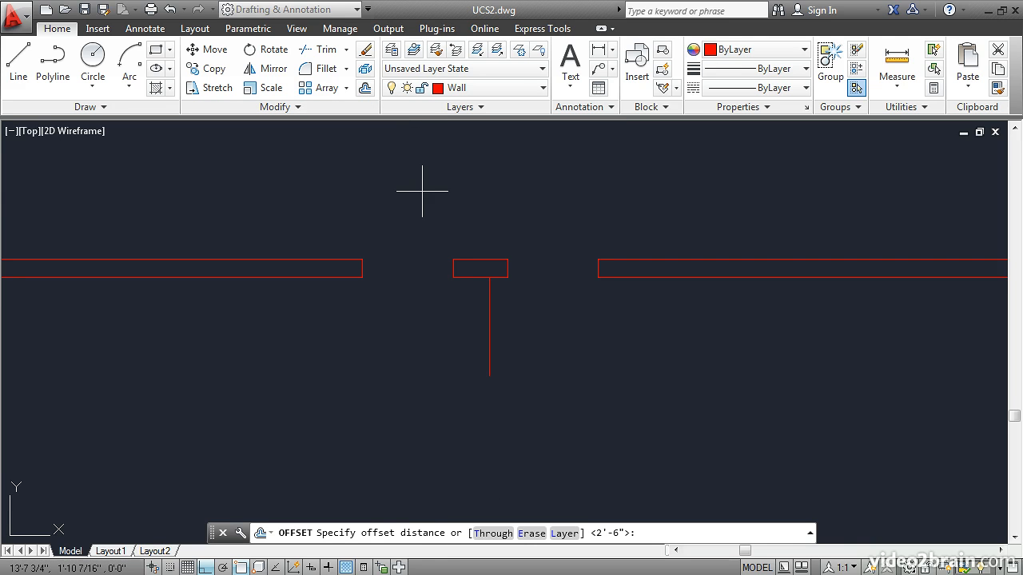
text(6)
key(Return)
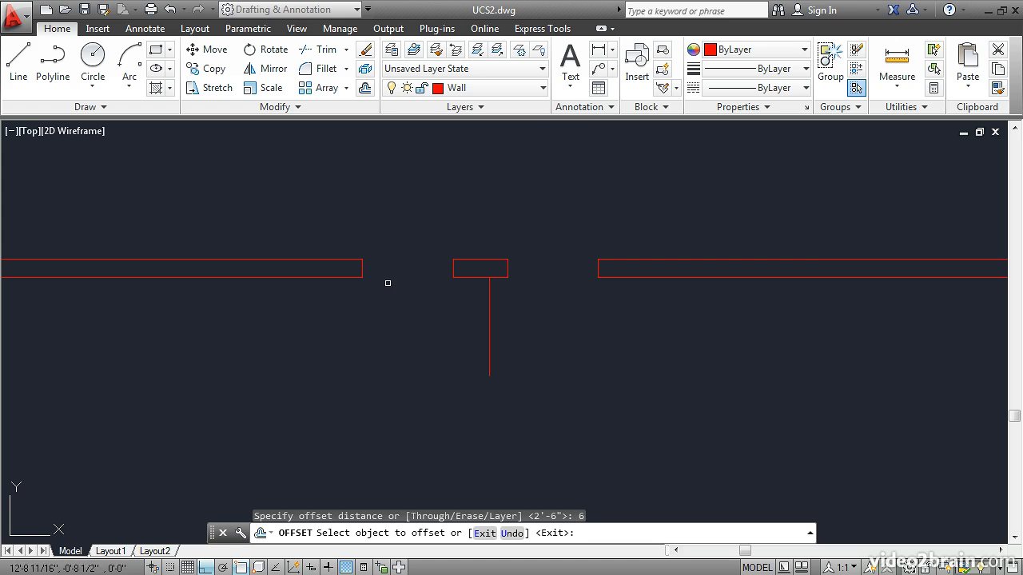
click(488, 341)
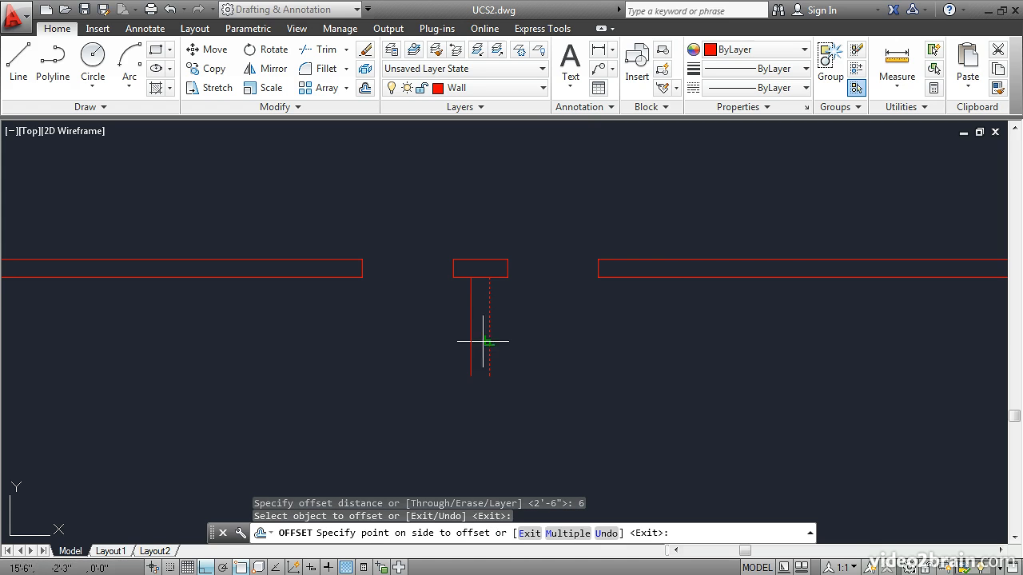
click(368, 348)
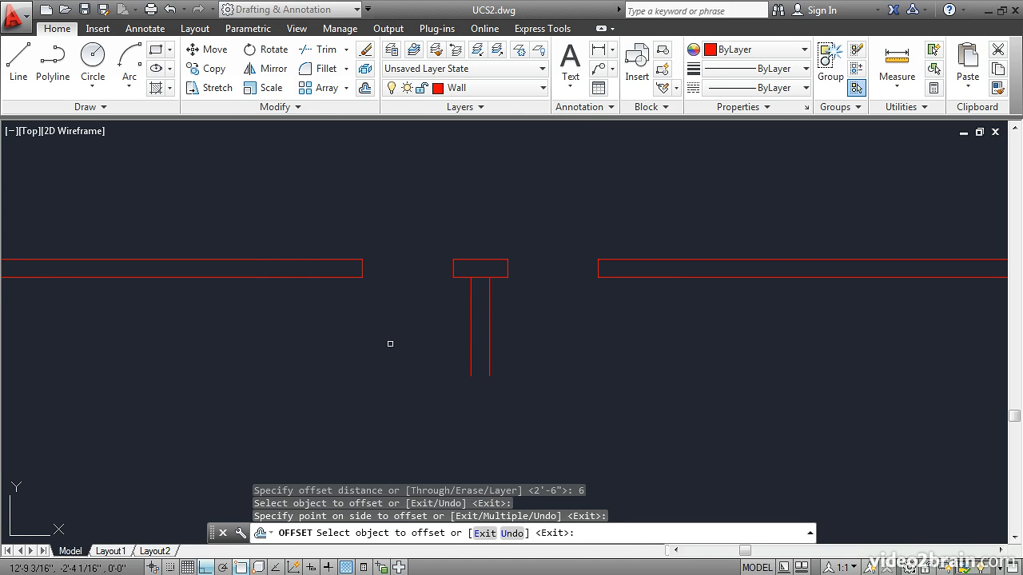
key(Return)
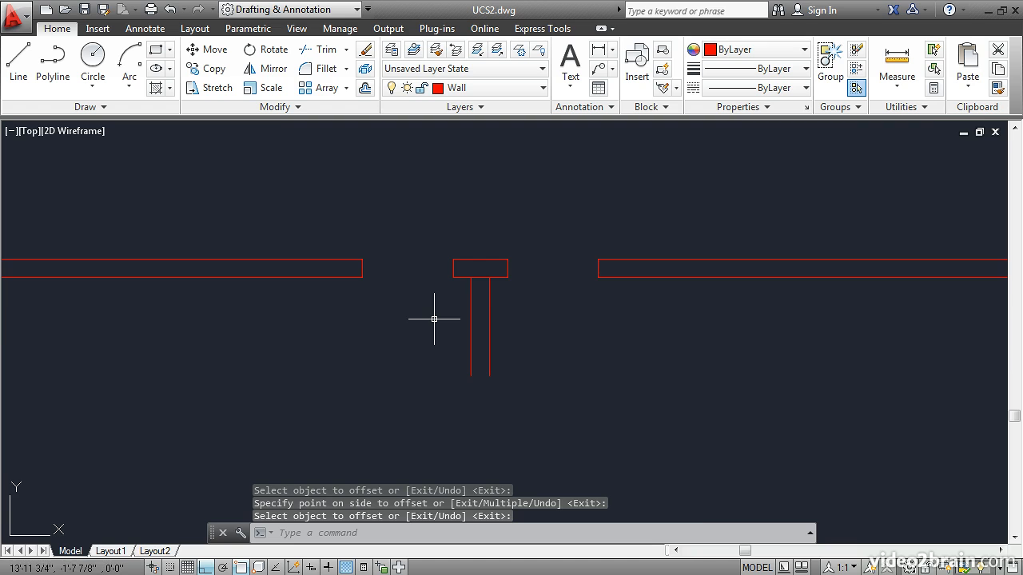
Trim the short wall section's inner edge between the two interior wall lines, using all objects as cutting edges.
scroll(434, 319, down, 5)
middle_drag(424, 312, 410, 251)
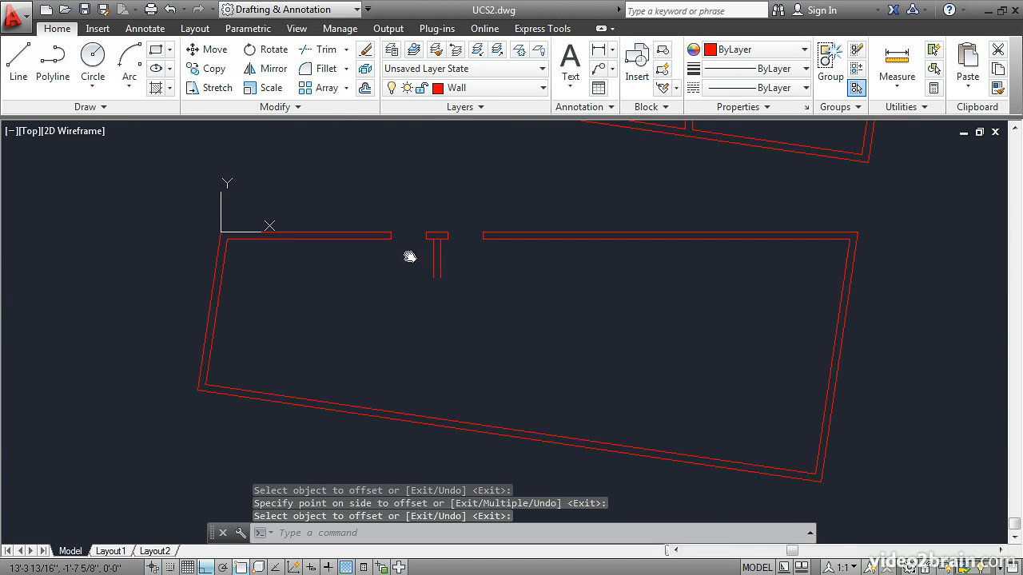
click(326, 50)
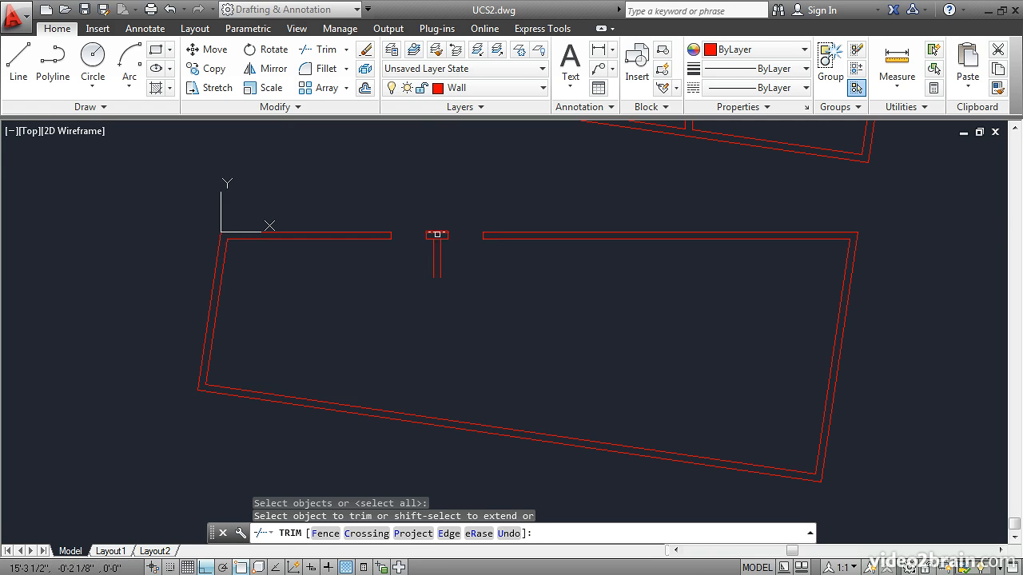
click(437, 238)
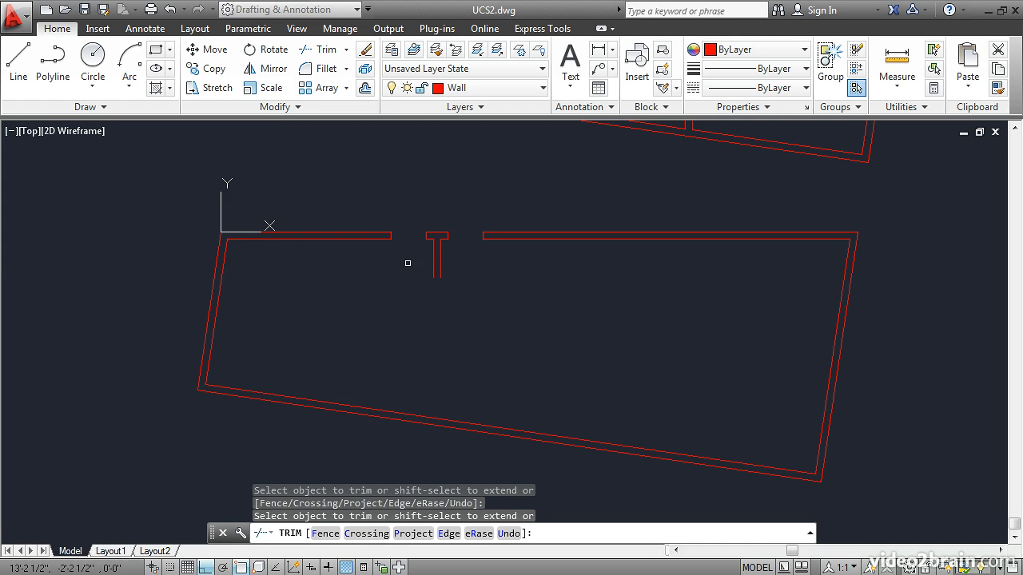
Extend both interior wall lines to the lower exterior wall and trim that wall's inner line between them.
shift+click(432, 270)
shift+click(441, 273)
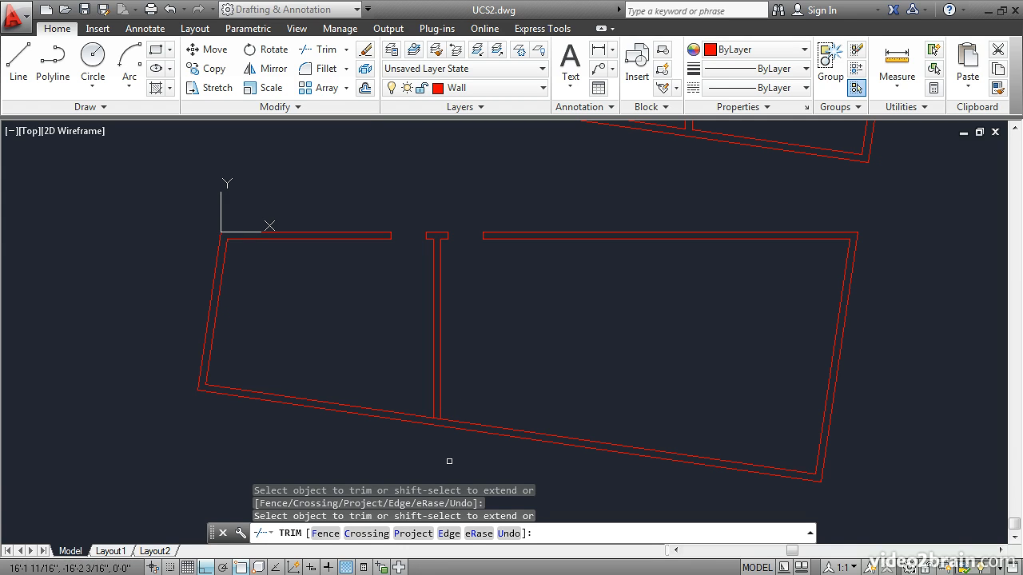
click(438, 419)
key(Return)
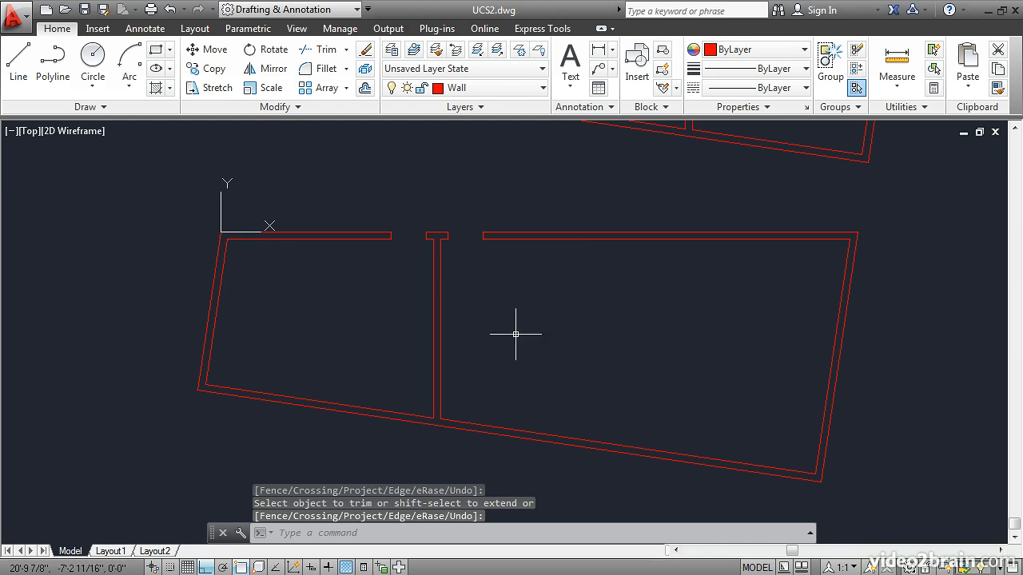
Examine the dimensioned plan above for the third door opening's position and the second interior wall's placement.
mouse_move(555, 156)
middle_down()
mouse_move(530, 247)
mouse_move(516, 400)
middle_up()
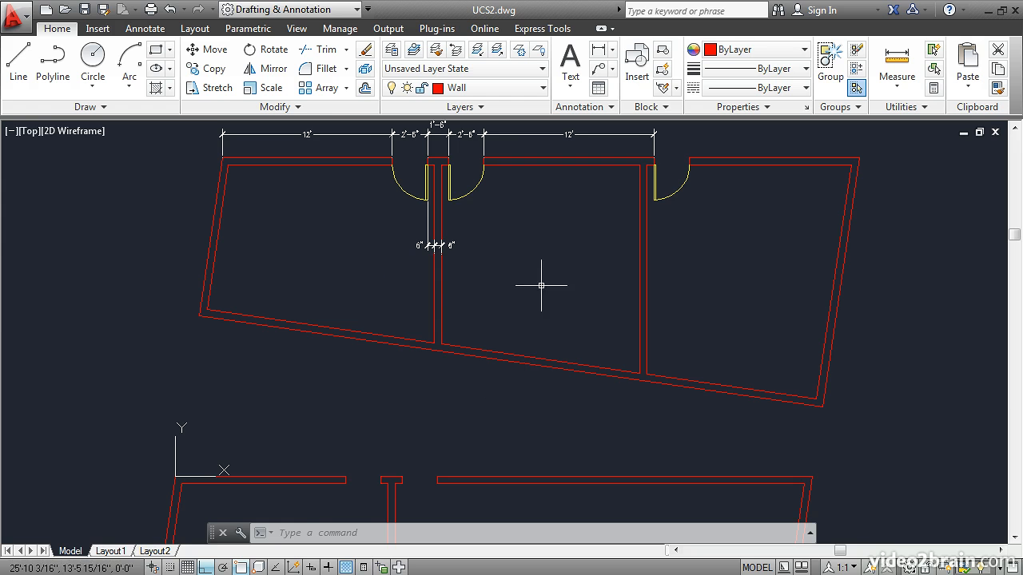
middle_drag(555, 246, 504, 299)
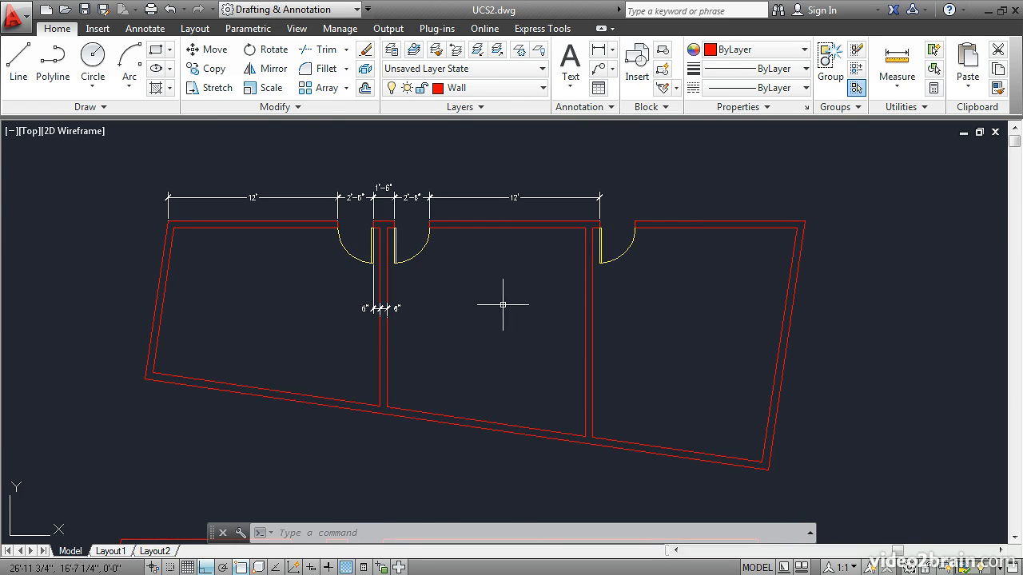
scroll(525, 267, up, 2)
middle_drag(517, 259, 500, 302)
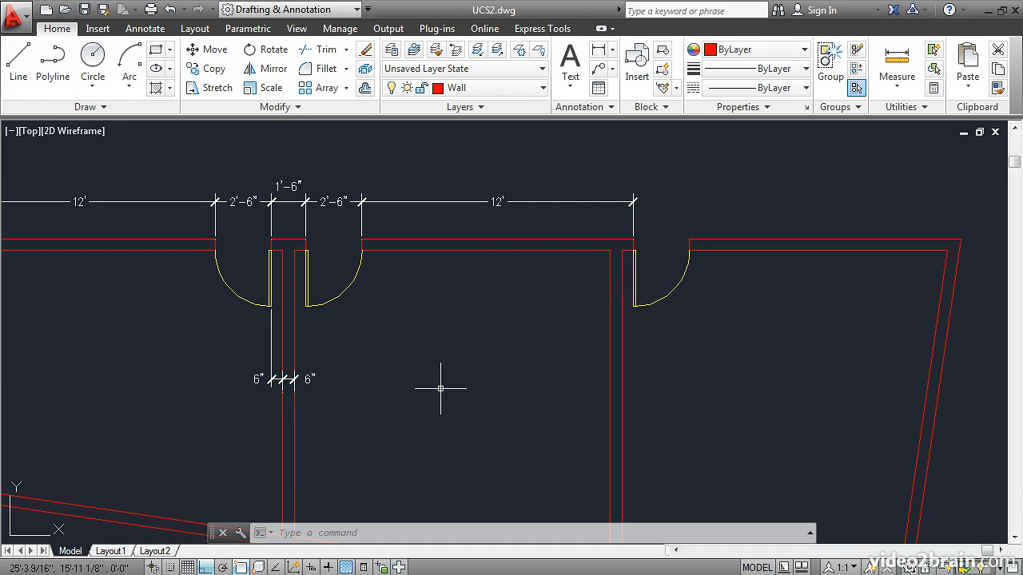
mouse_move(433, 440)
middle_down()
mouse_move(486, 265)
mouse_move(452, 317)
middle_up()
scroll(423, 359, down, 2)
middle_drag(388, 425, 418, 229)
scroll(441, 350, up, 3)
middle_drag(441, 344, 427, 337)
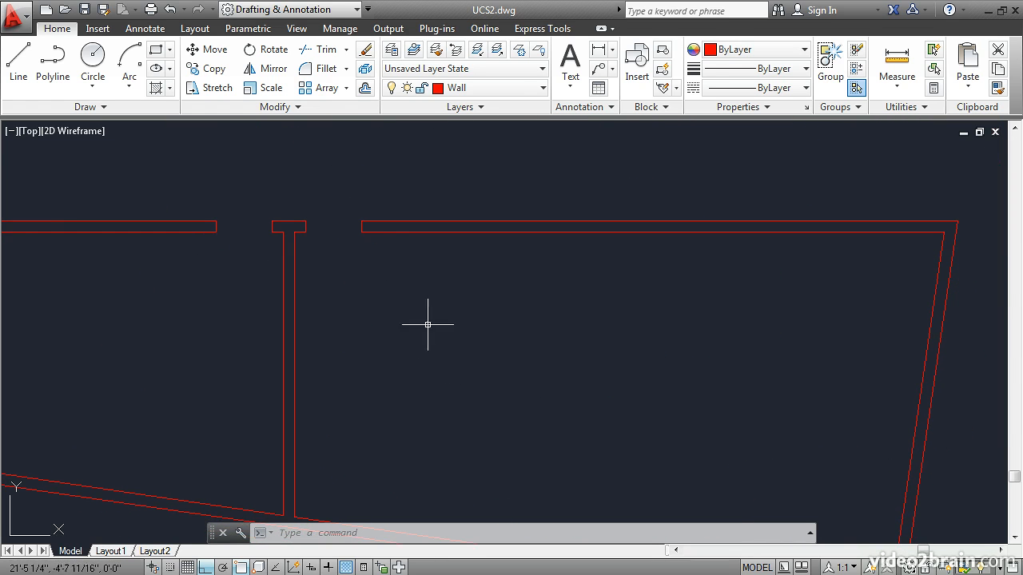
click(28, 76)
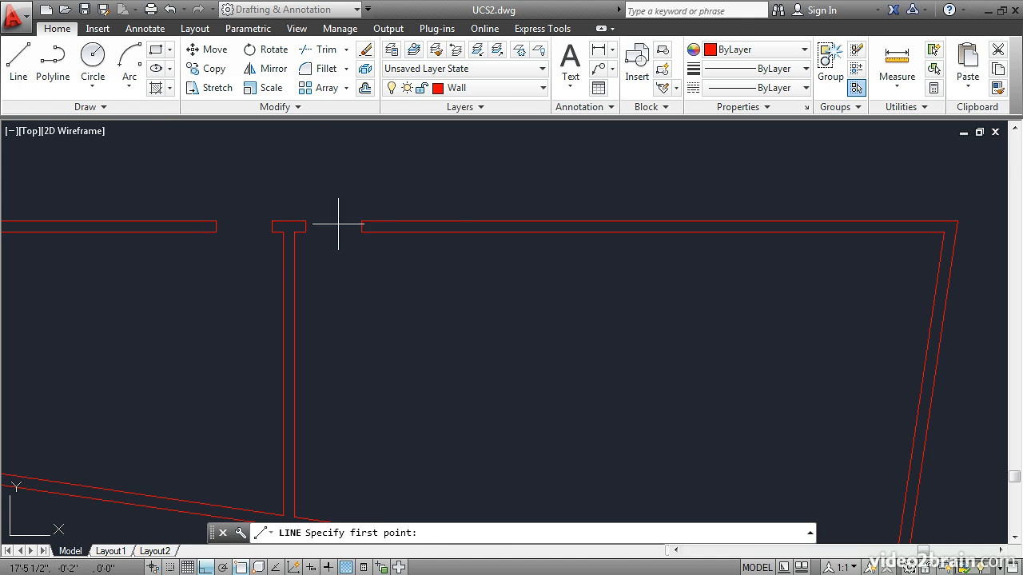
shift+right_click(345, 180)
click(381, 210)
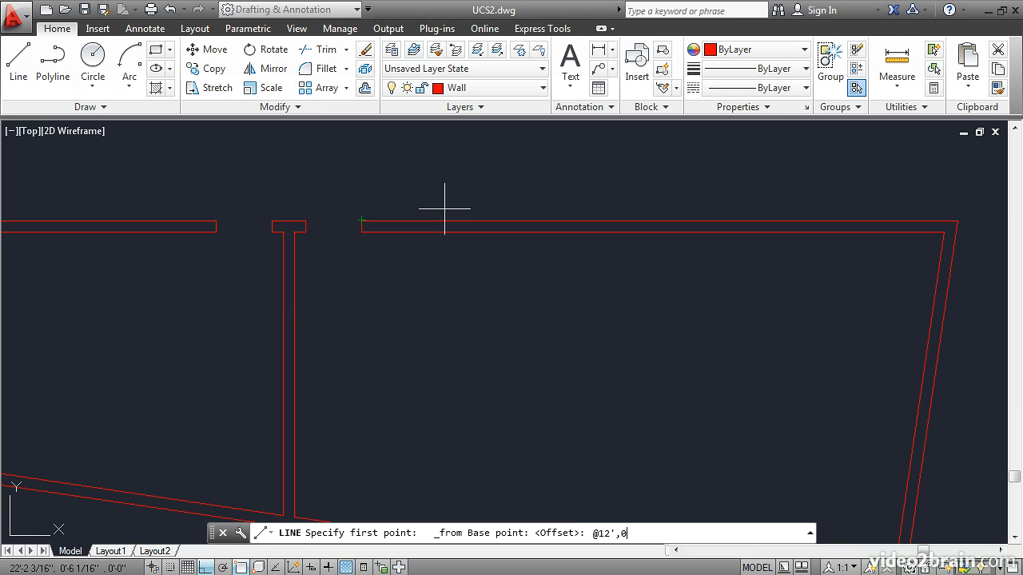
key(Return)
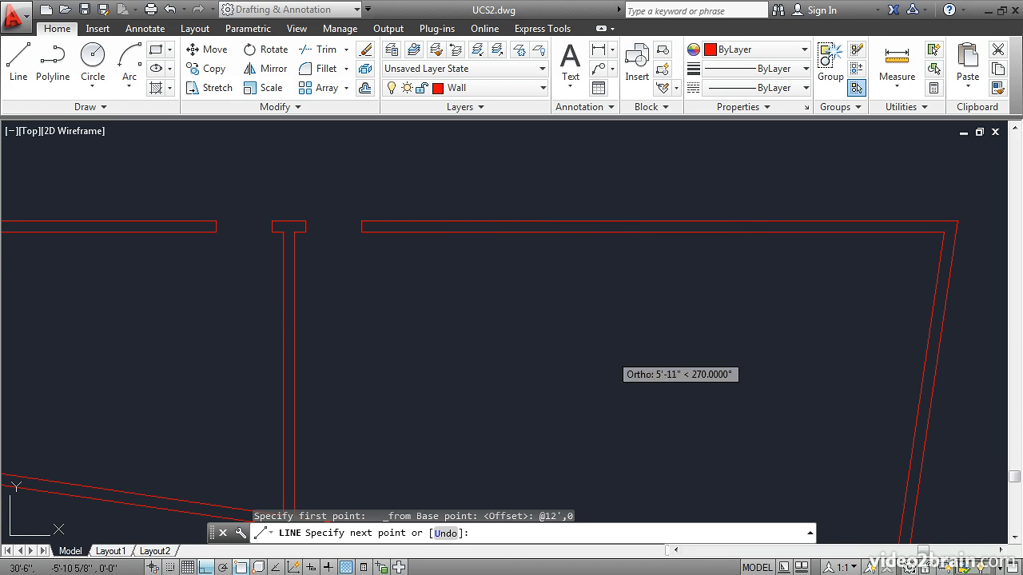
click(631, 232)
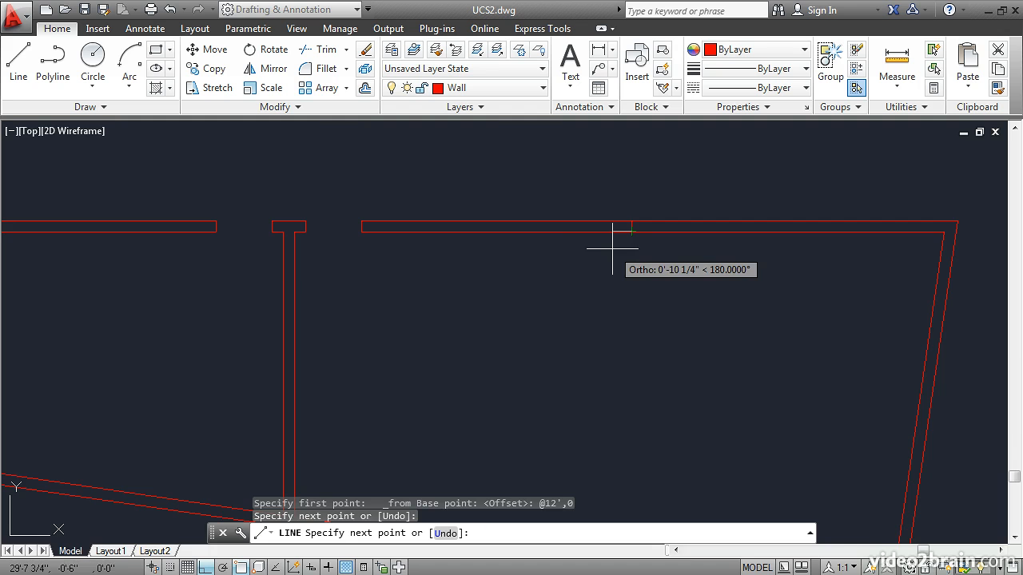
key(Return)
Offset the new jamb line 2'6 to the right to mark the far side of the third door opening.
scroll(627, 242, up, 2)
middle_drag(632, 238, 518, 320)
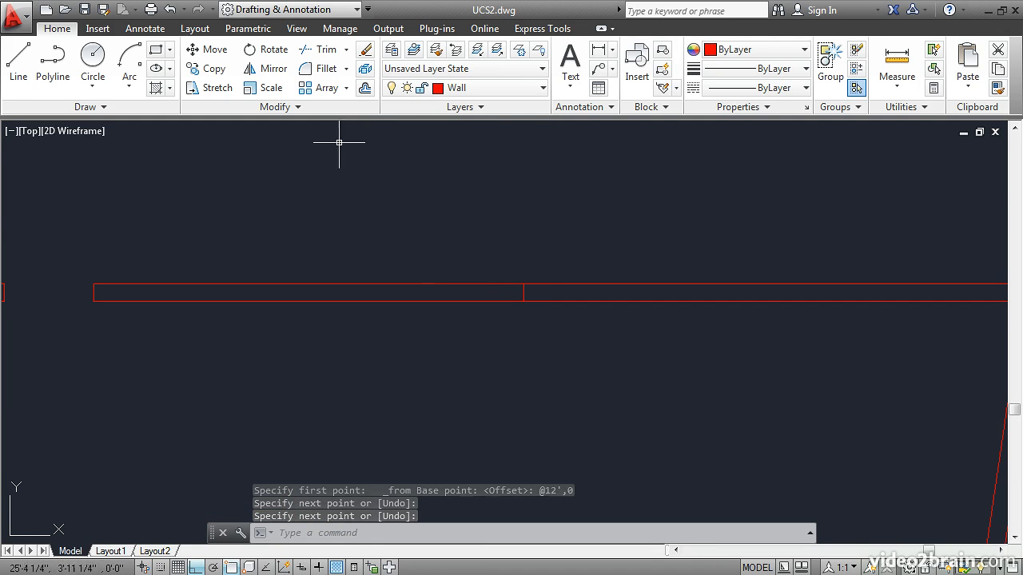
click(365, 87)
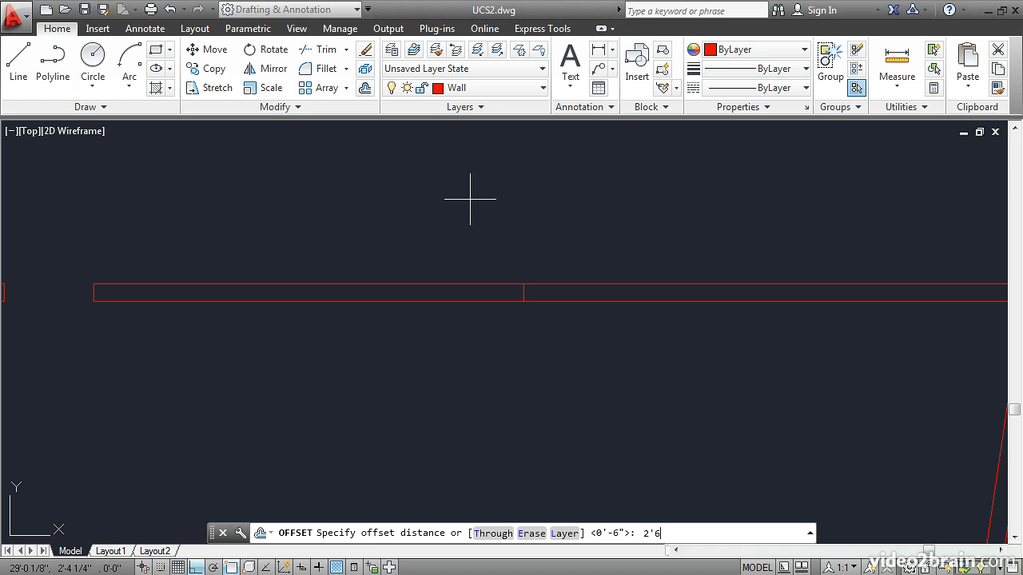
key(Return)
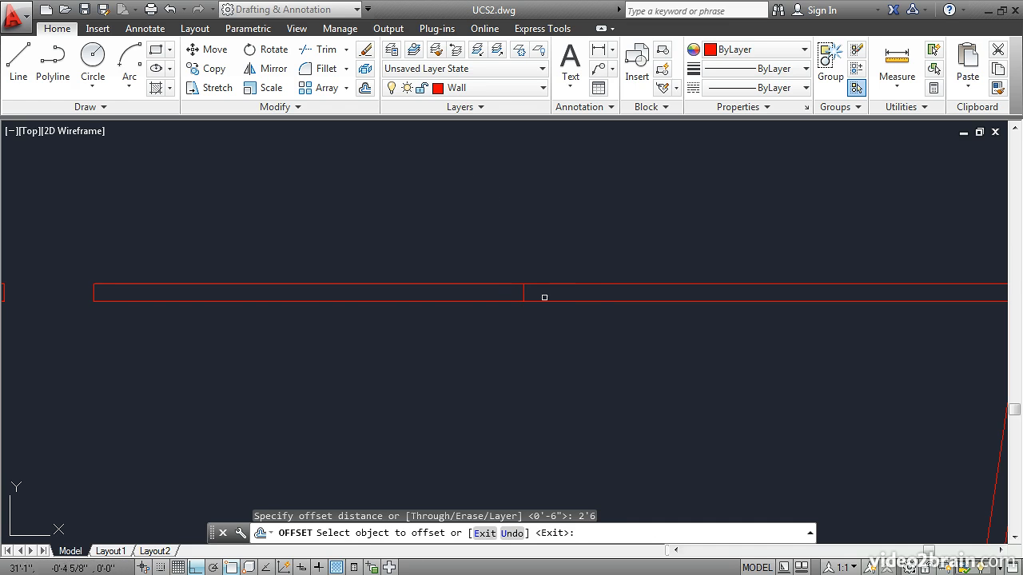
click(522, 293)
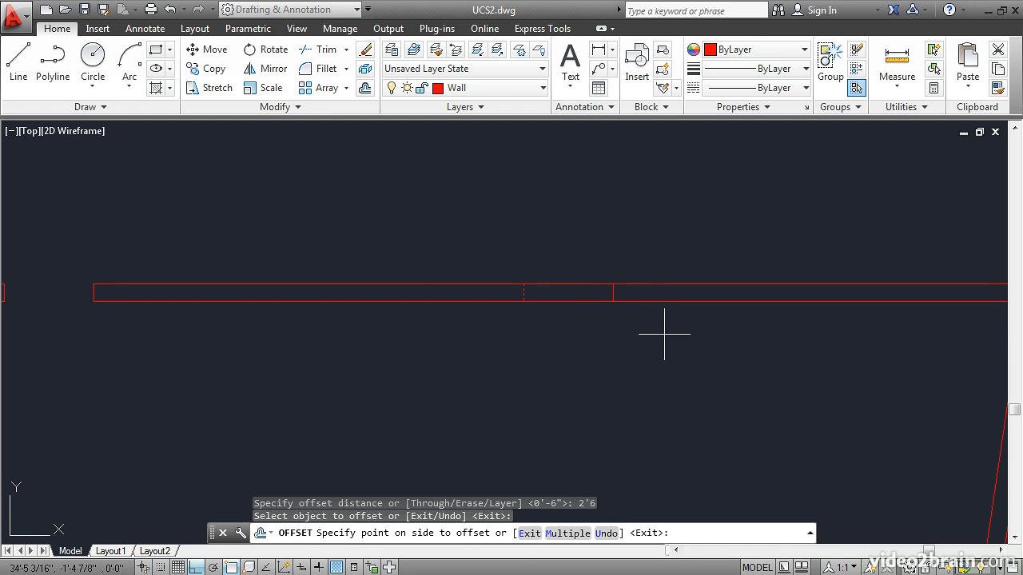
click(633, 353)
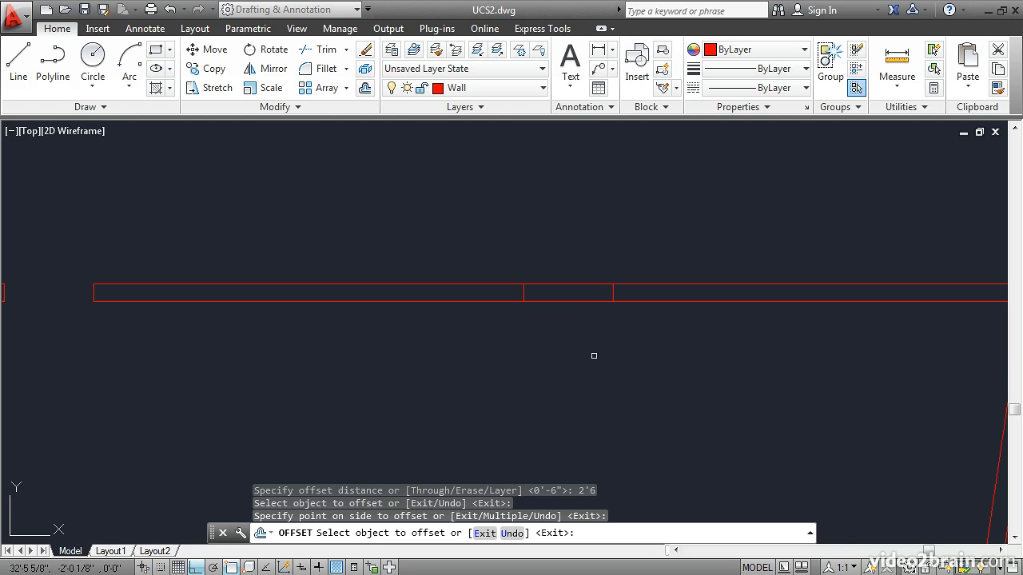
key(Return)
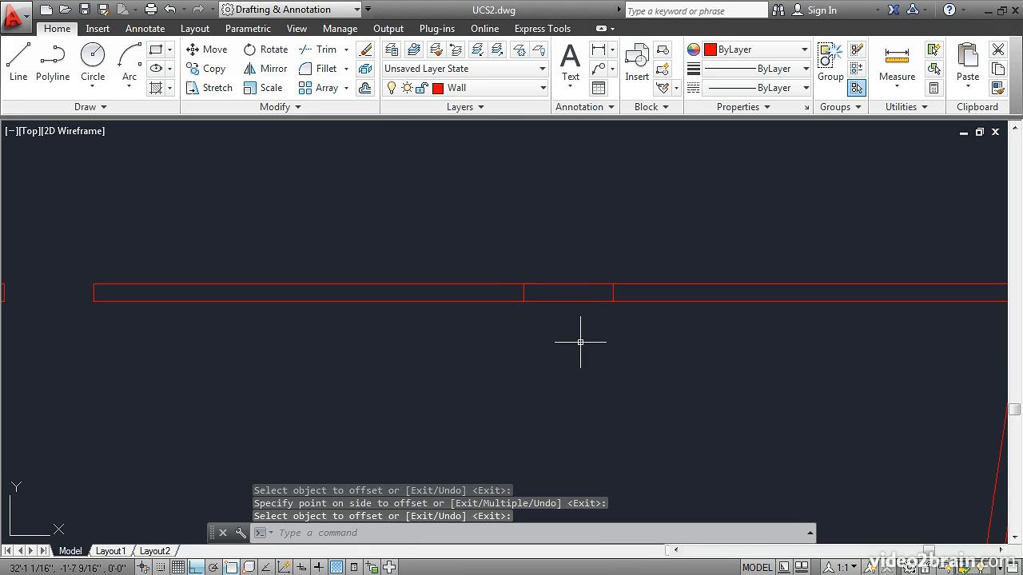
Trim the inner and outer wall lines between the two new jambs to clear the third door opening, using all objects as cutting edges.
click(320, 50)
key(Return)
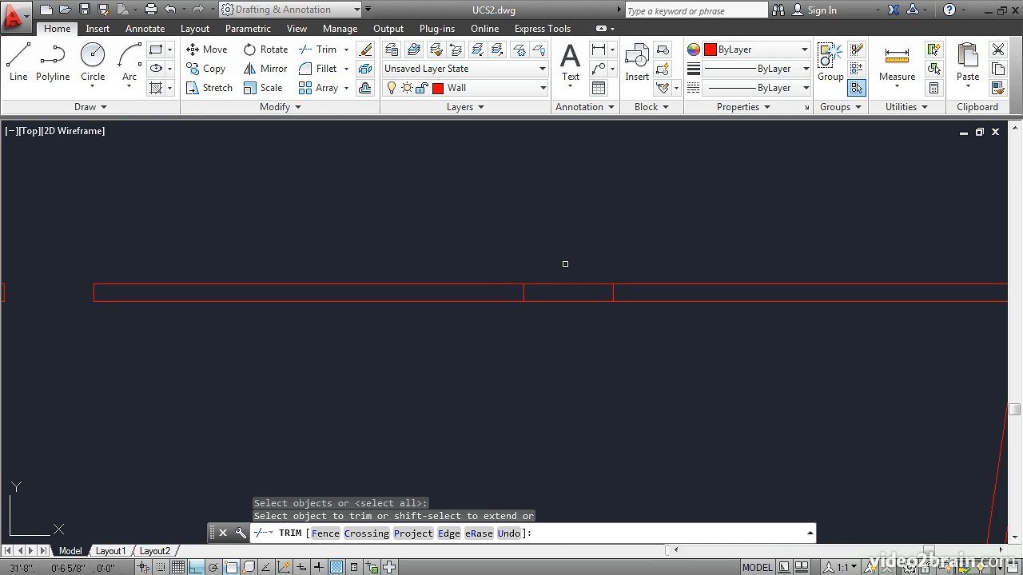
click(571, 285)
click(573, 302)
key(Return)
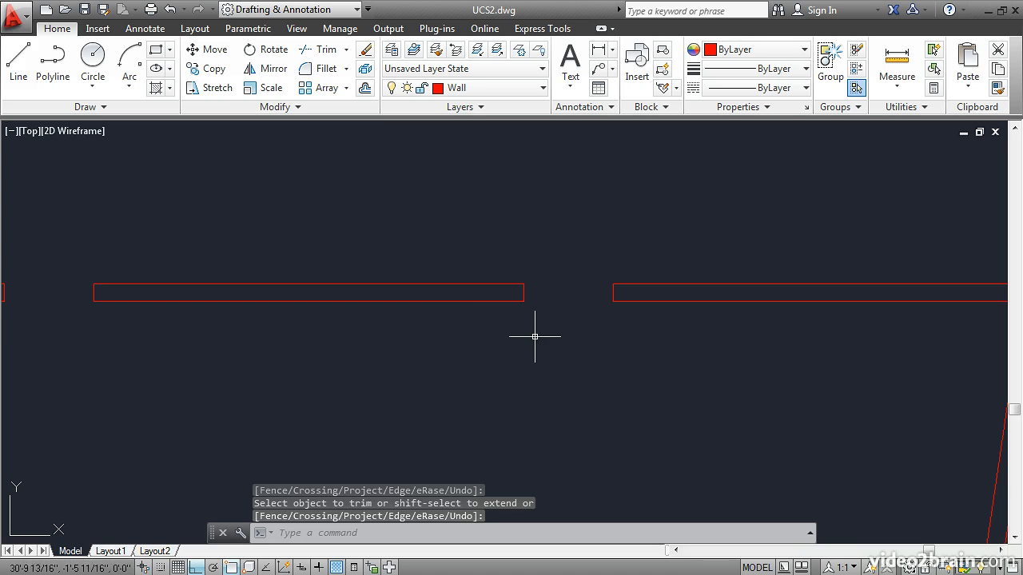
Draw a line about 3' straight down from the upper wall, starting at offset @-6,0 from the inner corner of the third opening's left jamb.
click(18, 64)
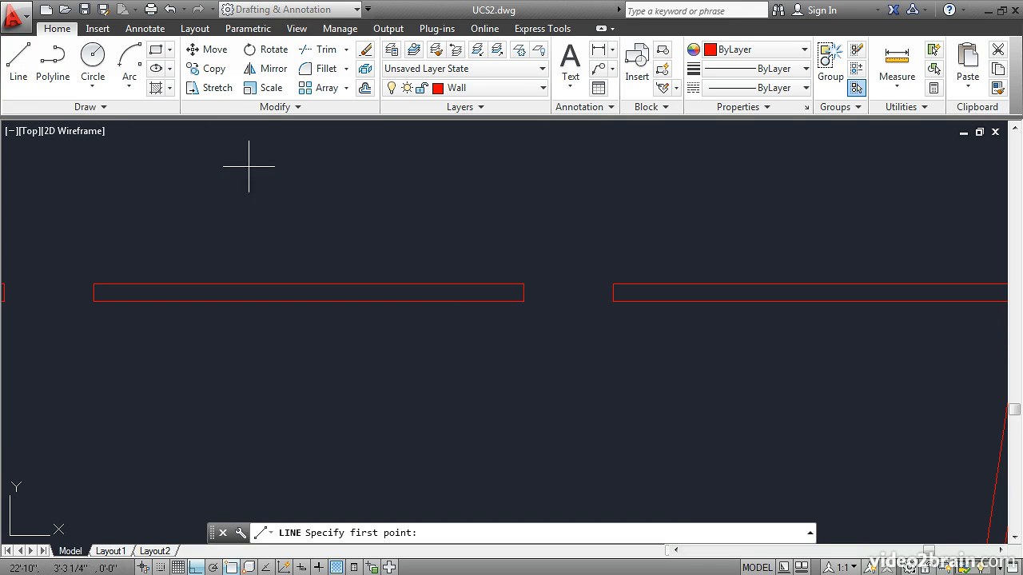
shift+right_click(511, 208)
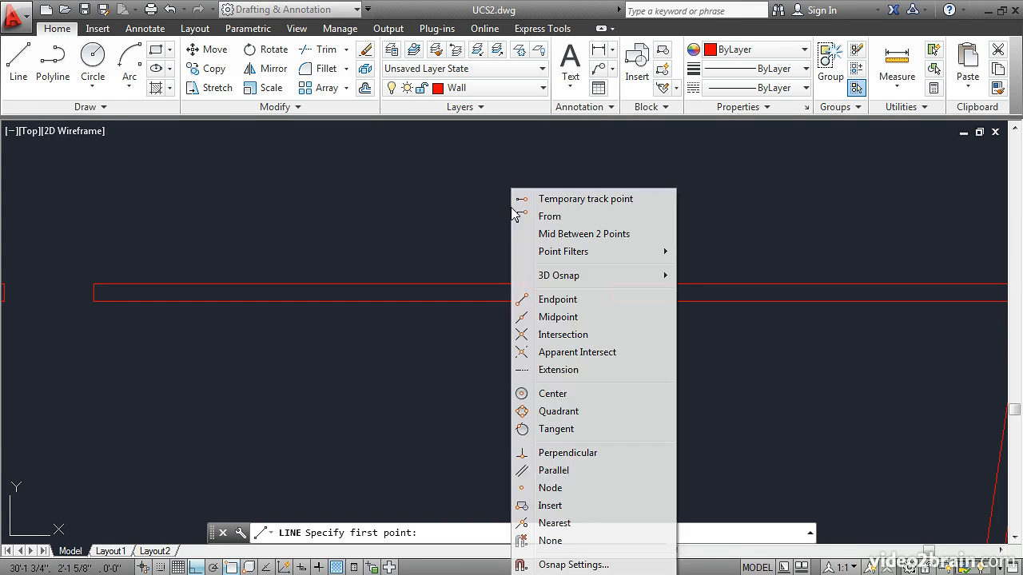
click(544, 217)
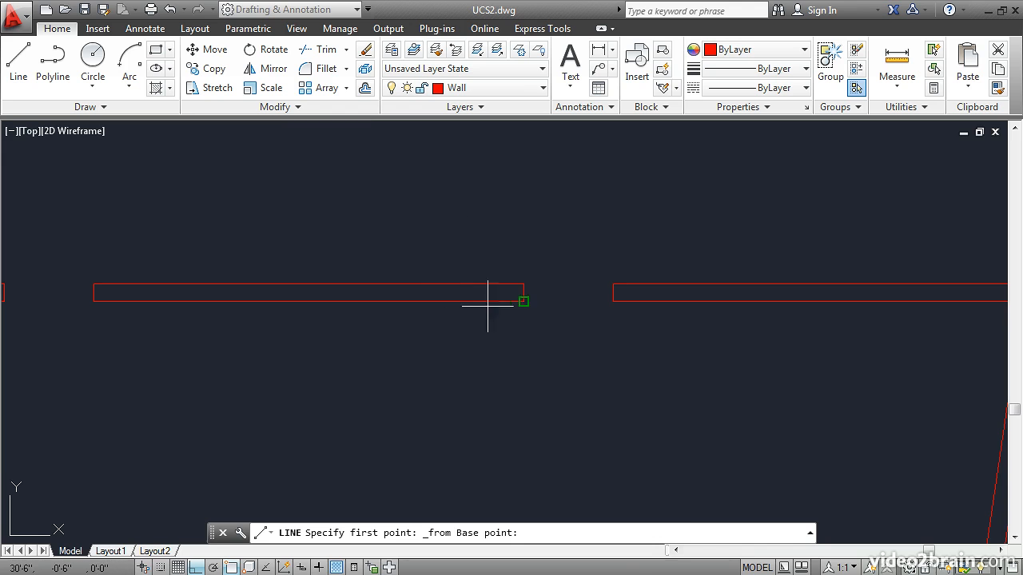
click(518, 302)
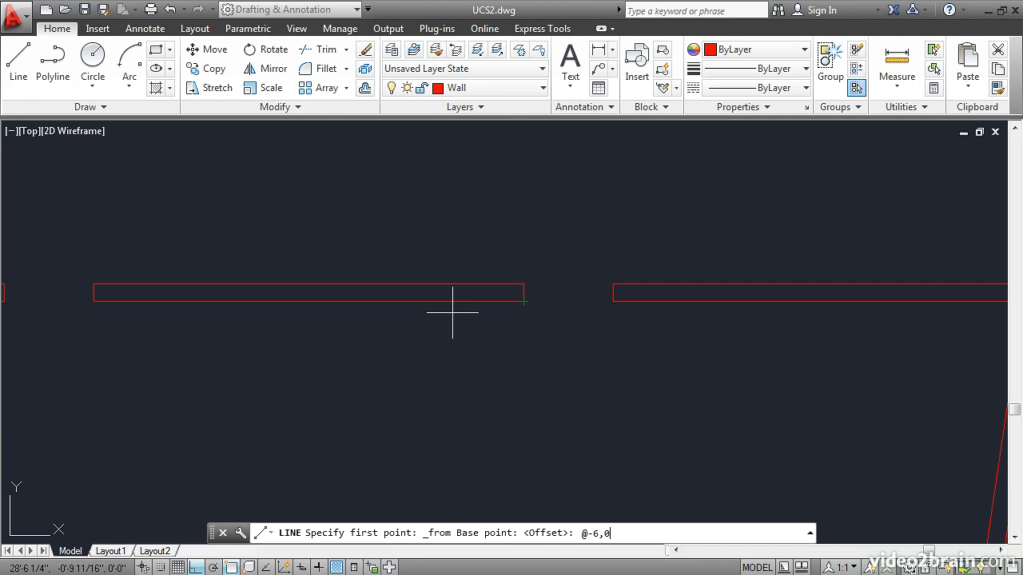
key(Return)
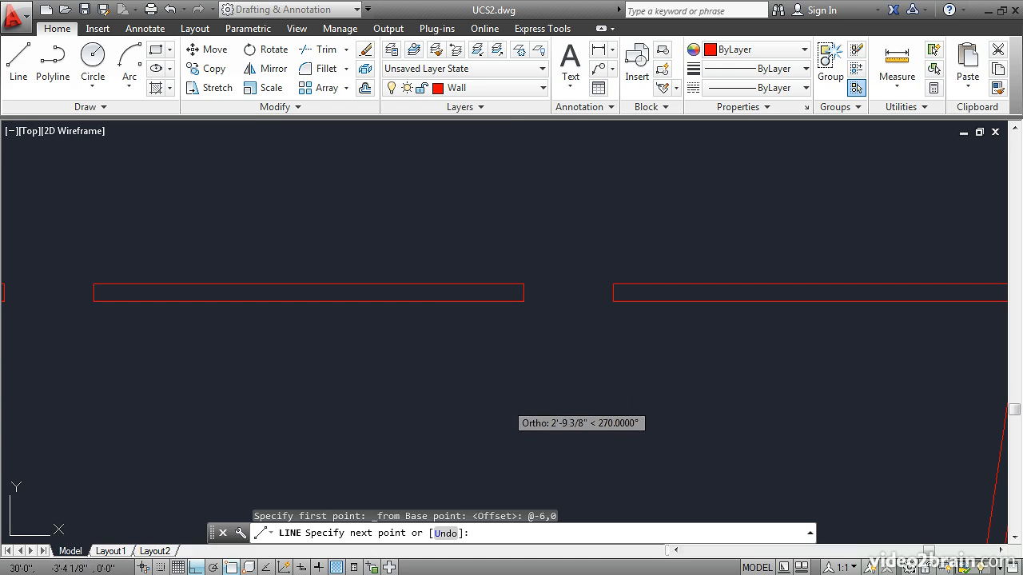
click(505, 410)
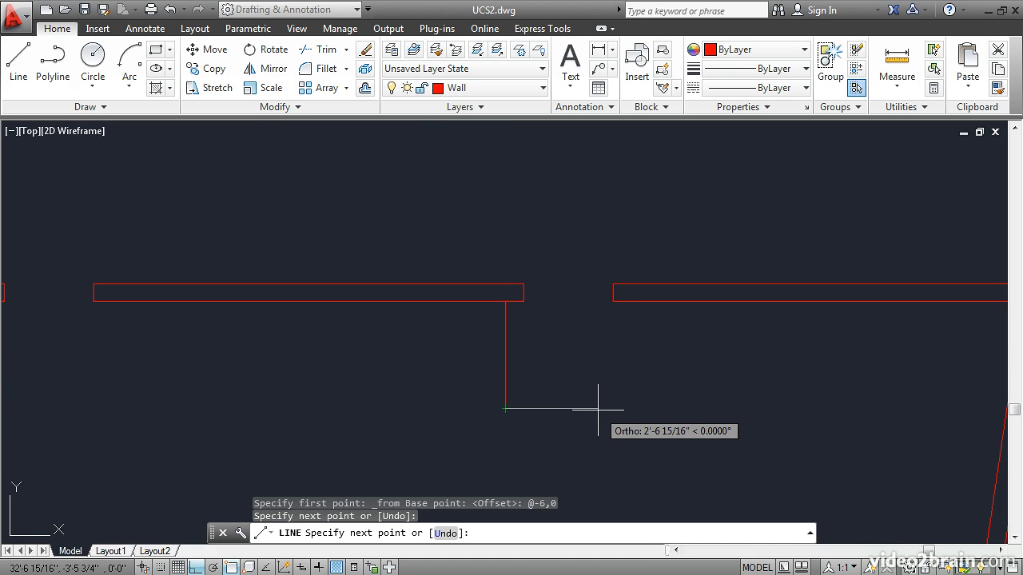
key(Return)
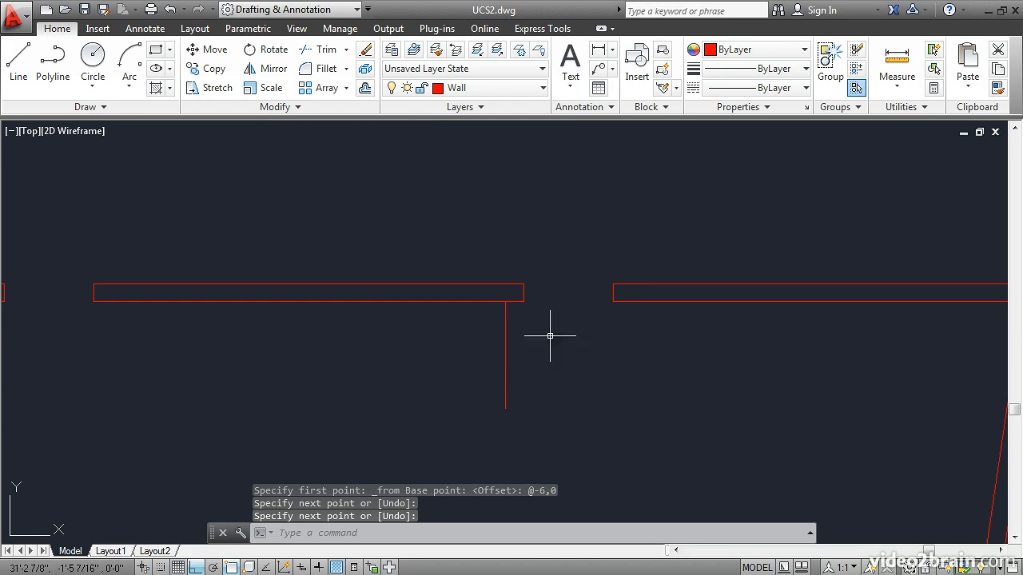
Offset the new interior wall line 6 to the left to form the second interior wall's other face.
click(366, 88)
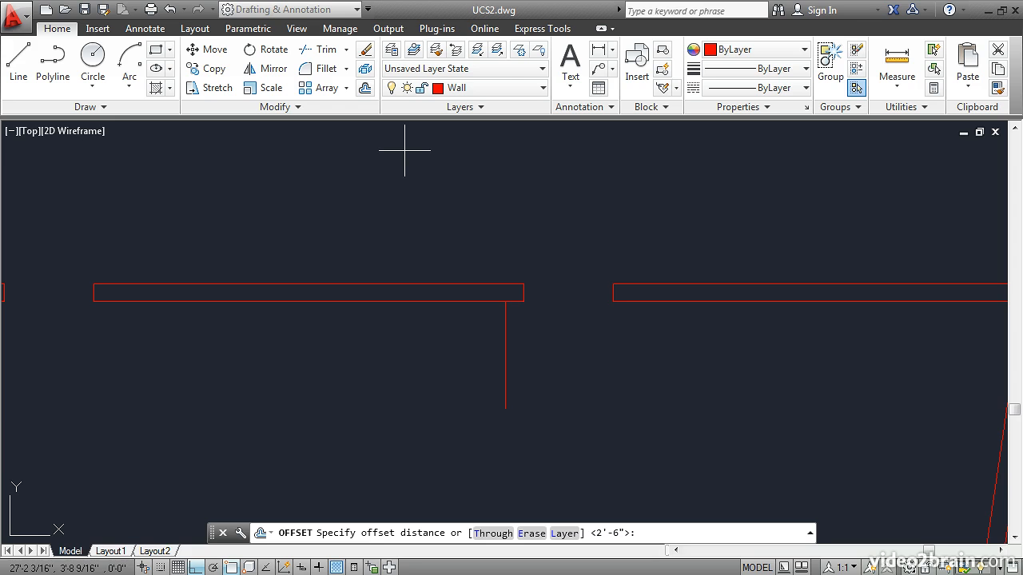
key(Return)
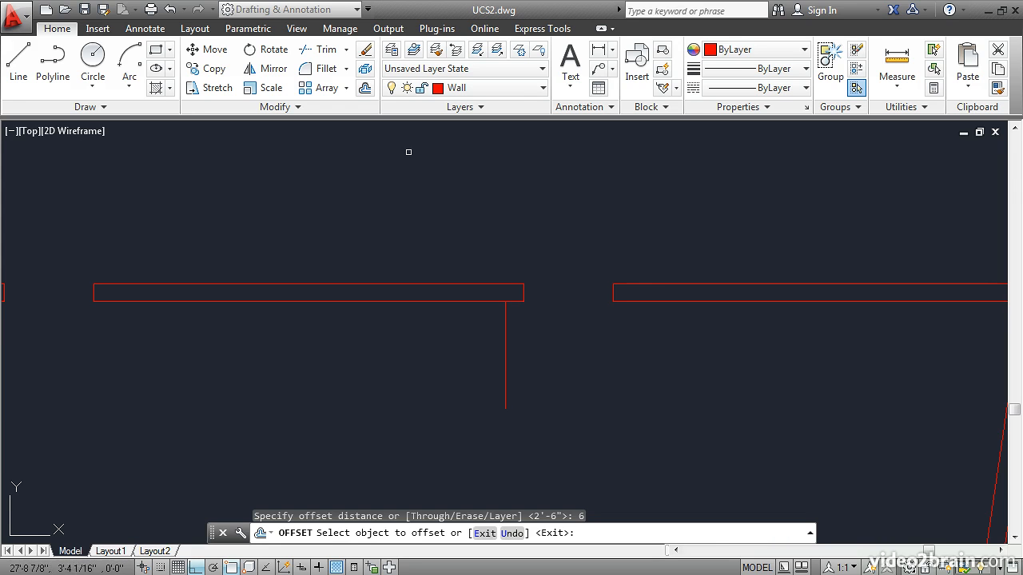
click(506, 319)
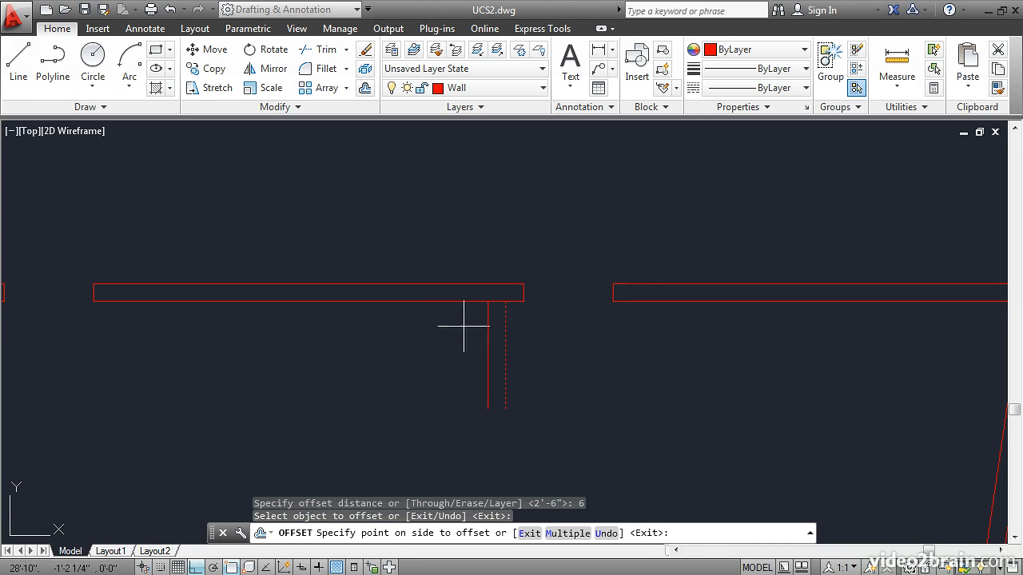
click(426, 332)
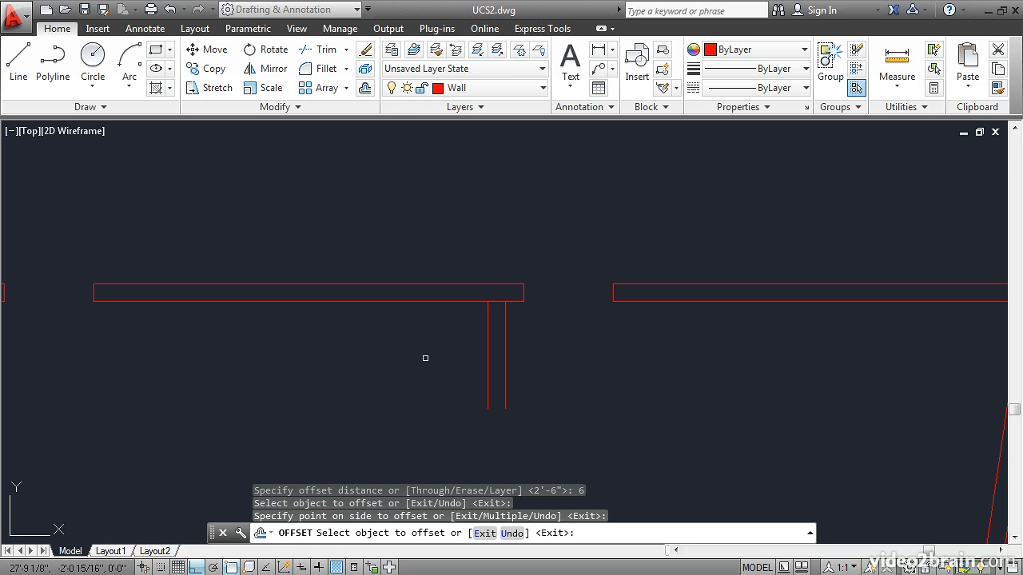
key(Return)
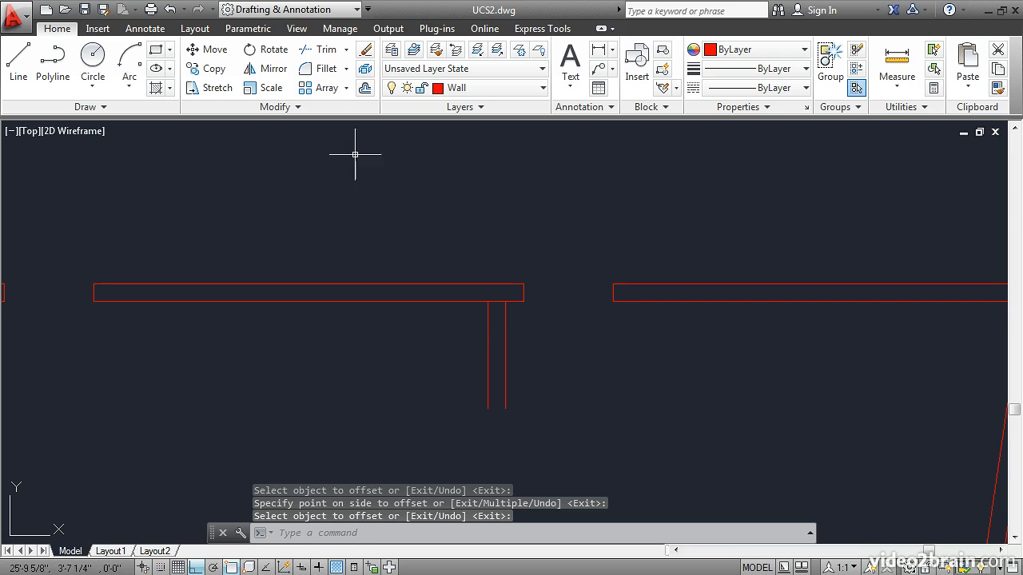
Trim the upper wall's inner line between the second interior wall's two faces, using all objects as cutting edges.
click(324, 50)
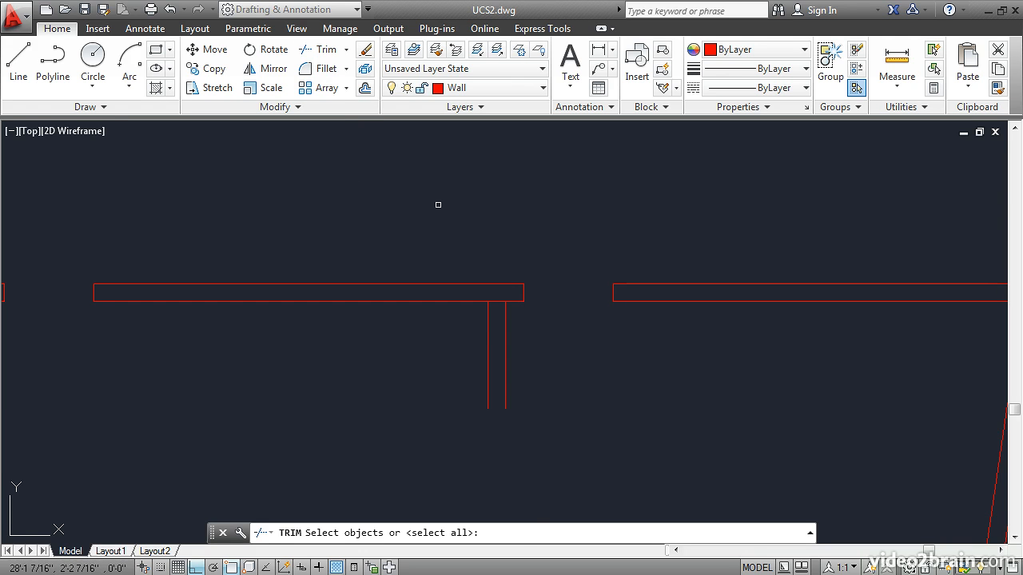
key(Return)
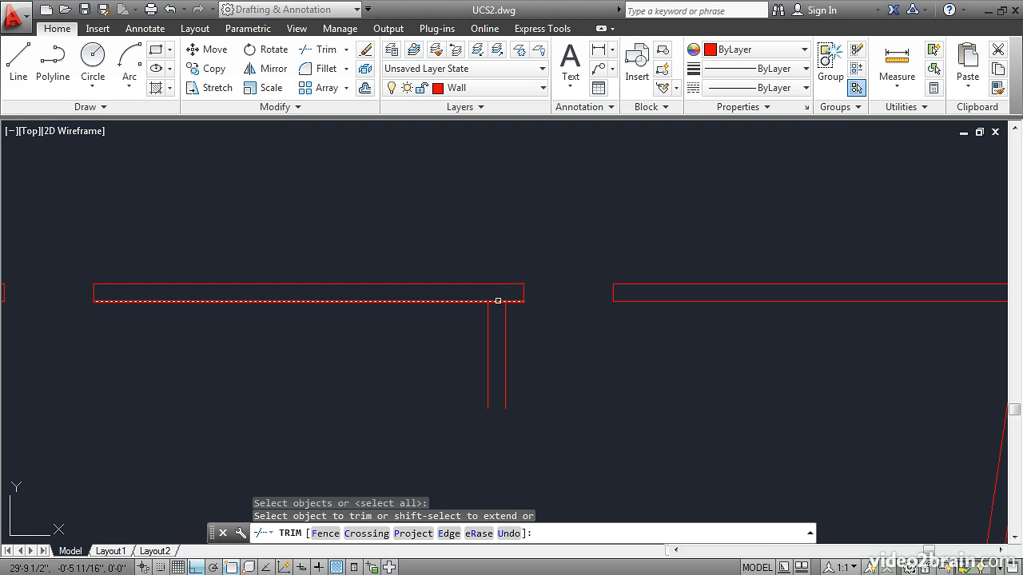
click(498, 300)
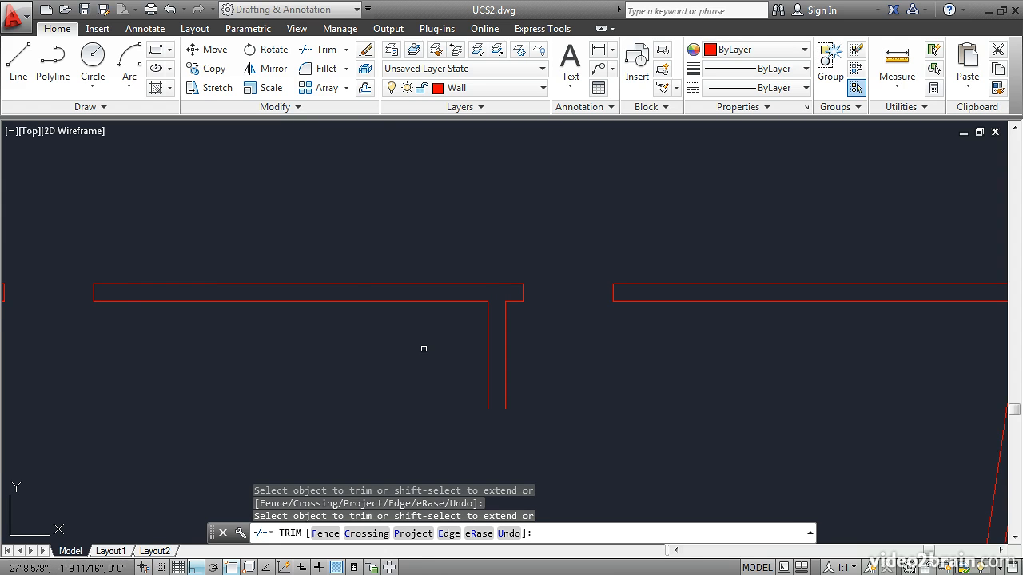
Extend both lines of the second interior wall down to the sloped lower wall within the Trim command.
scroll(423, 349, down, 2)
middle_drag(423, 354, 423, 212)
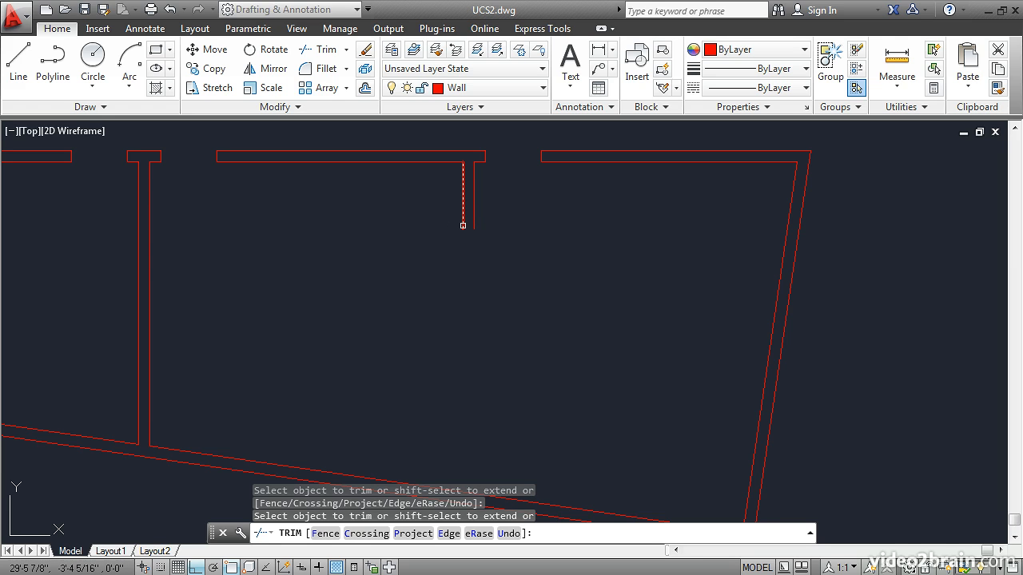
shift+click(462, 225)
shift+click(473, 224)
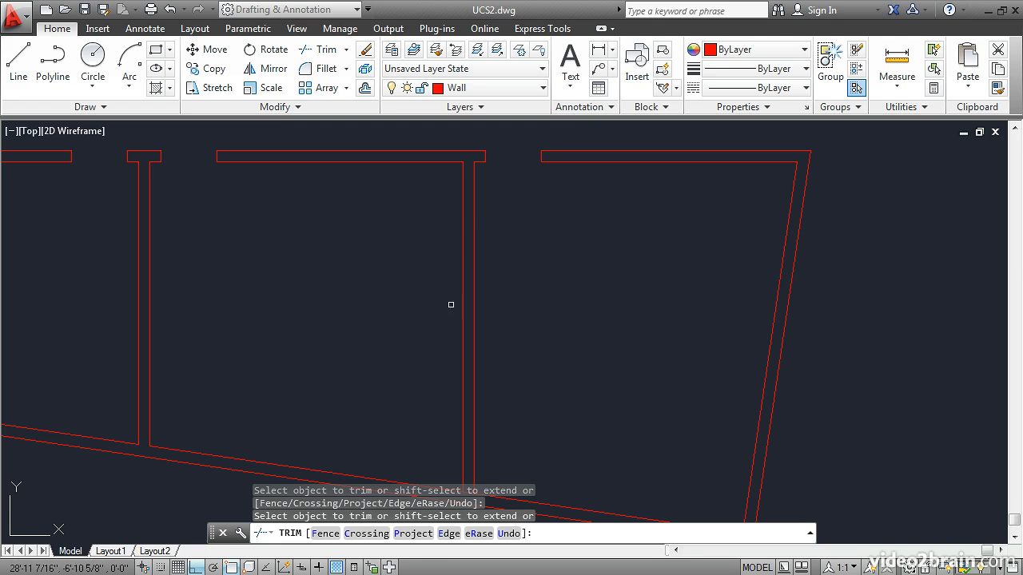
Trim the lower wall's inner line between the second interior wall's two faces to open the junction.
scroll(432, 434, down, 3)
middle_drag(431, 434, 435, 318)
scroll(461, 286, up, 6)
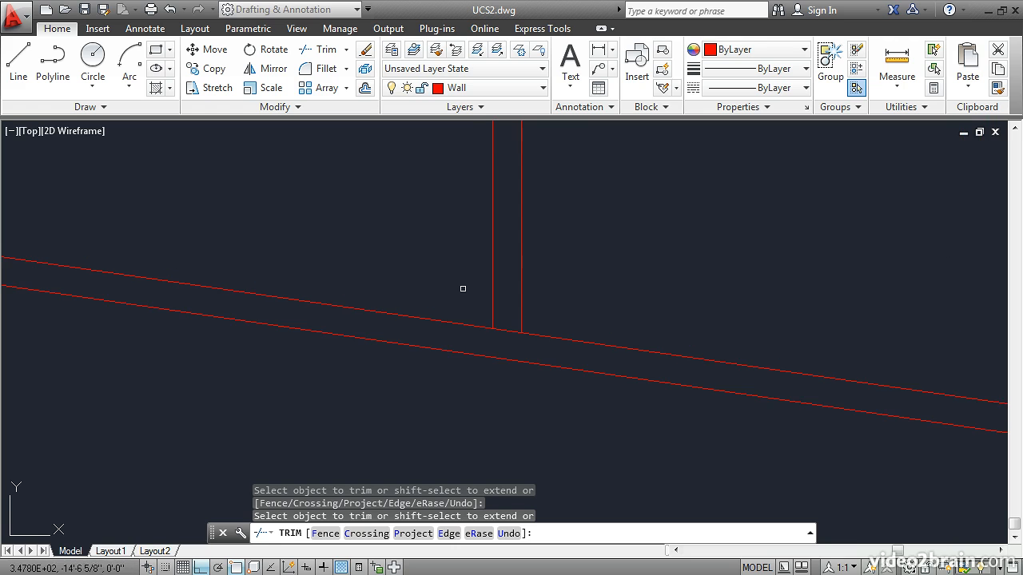
click(507, 330)
key(Return)
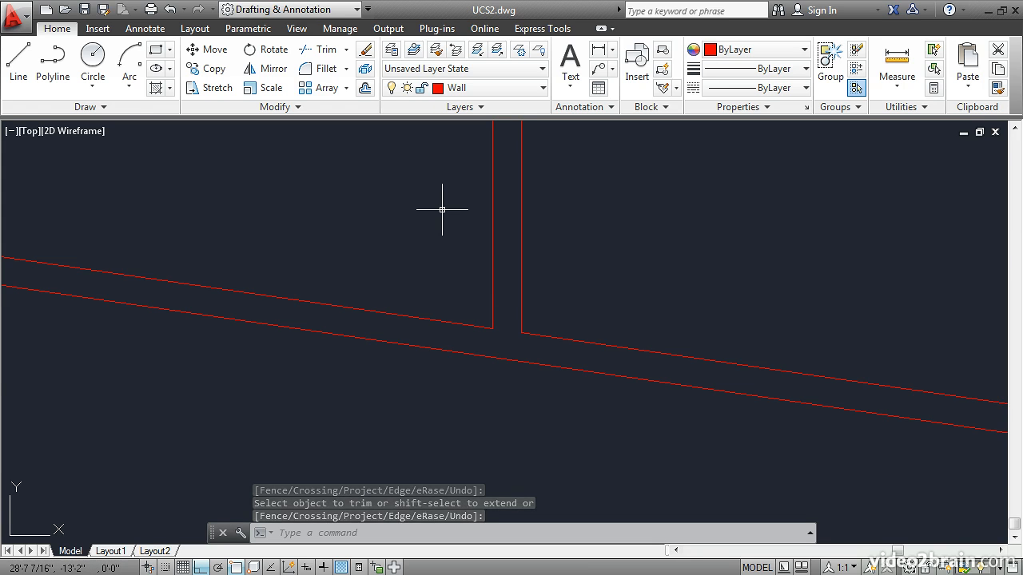
Restore the World coordinate system with the UCS command.
middle_click(442, 209)
middle_click(442, 210)
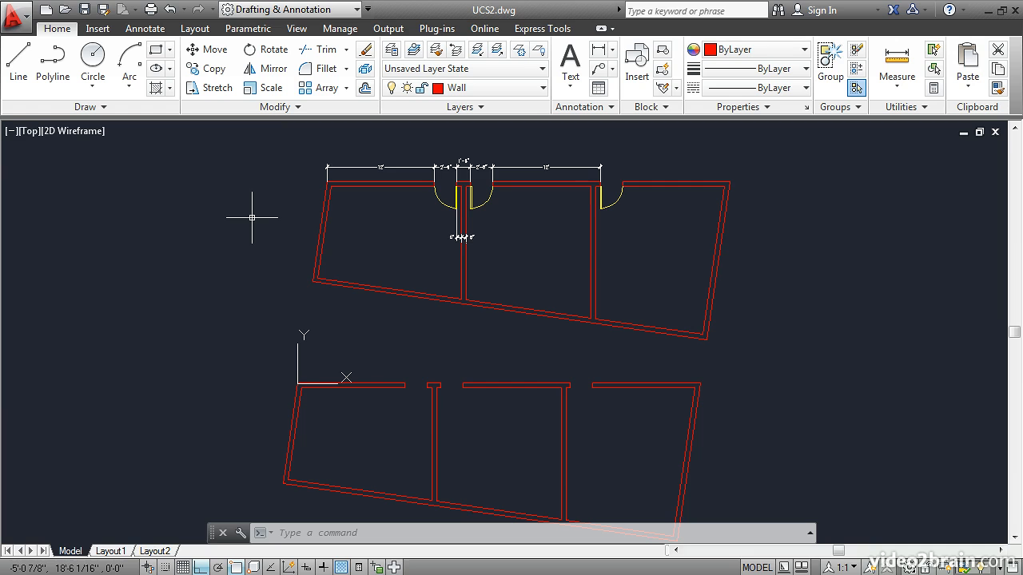
text(u)
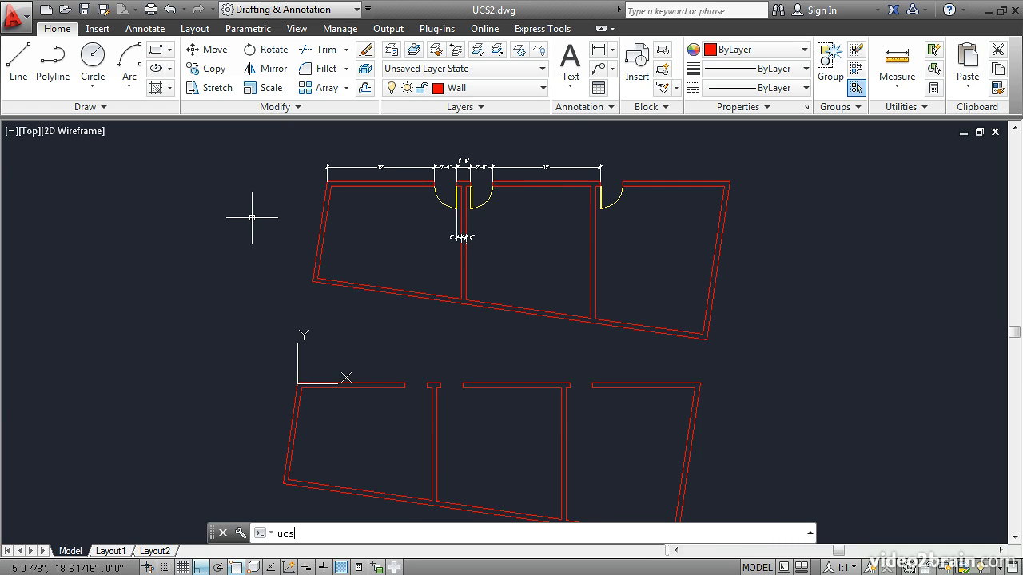
text(cs)
key(Return)
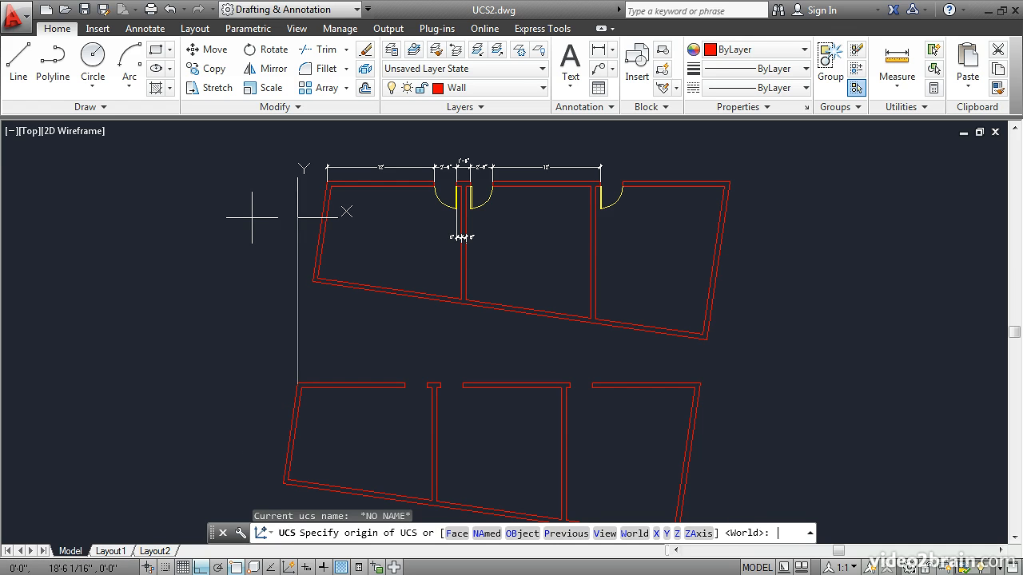
key(Return)
scroll(210, 359, down, 2)
mouse_move(210, 359)
middle_down()
mouse_move(203, 368)
mouse_move(230, 311)
middle_up()
scroll(230, 312, up, 2)
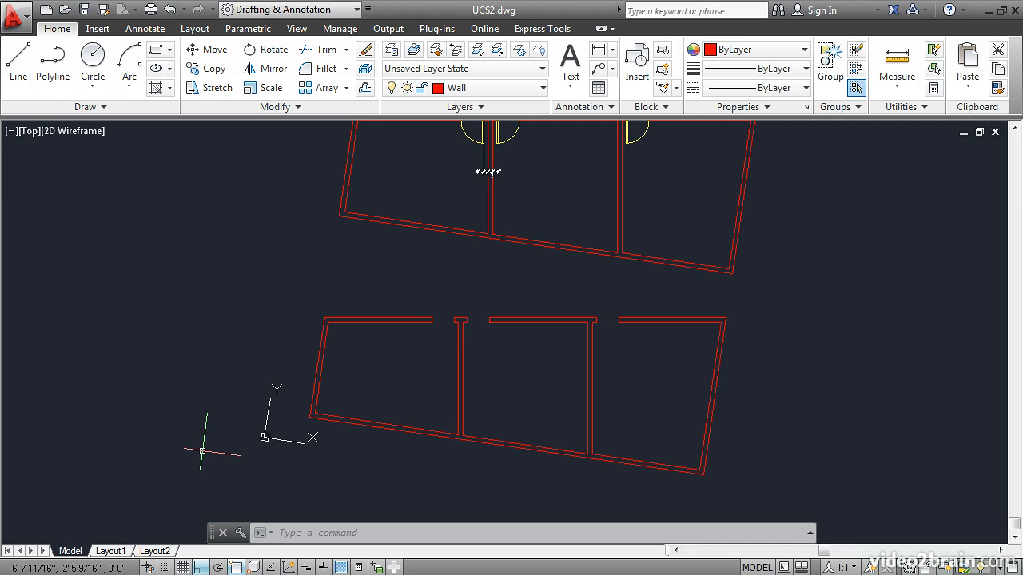
Set the view to the plan of the current UCS with the PLAN command.
text(plan)
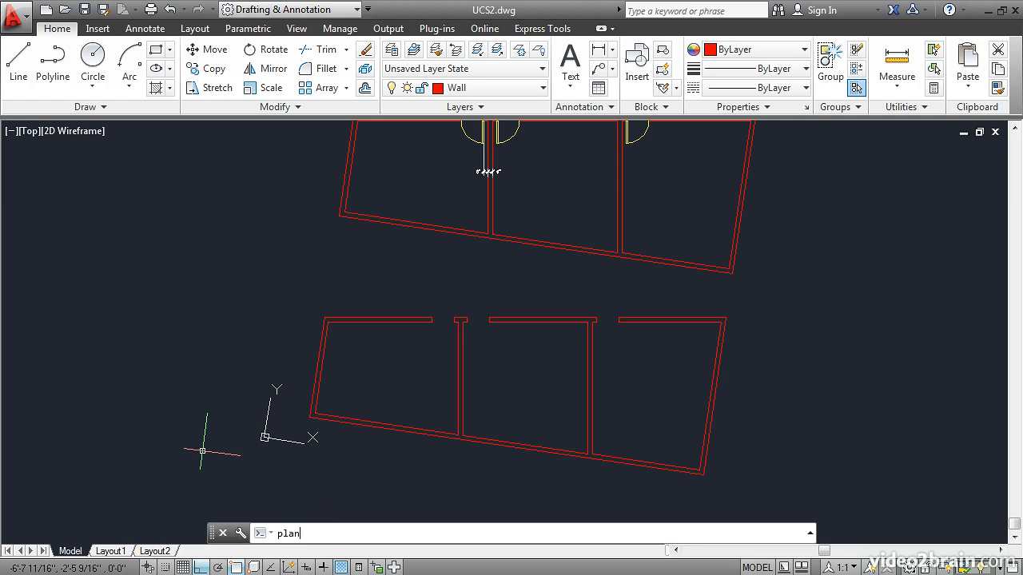
key(Return)
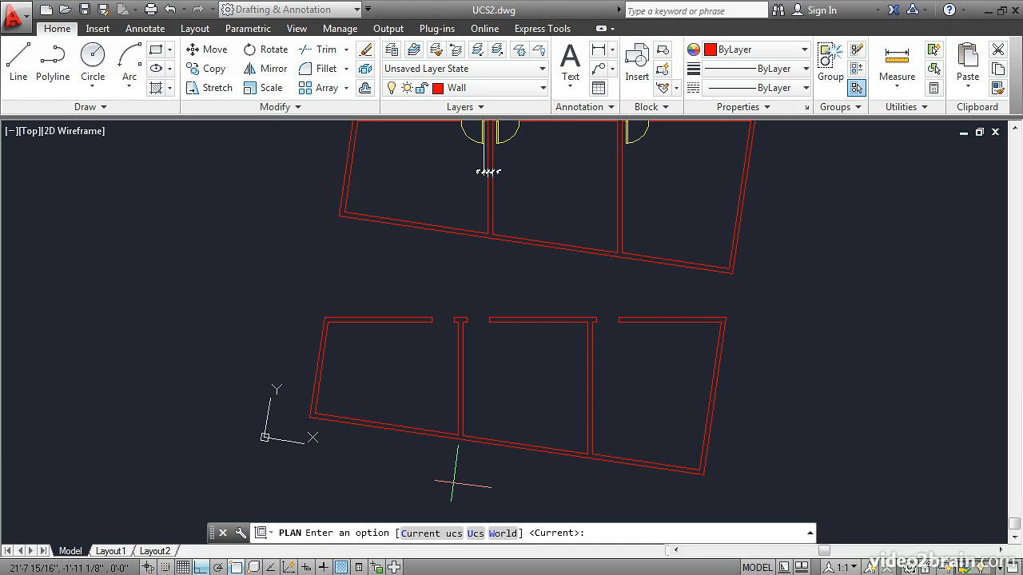
key(Return)
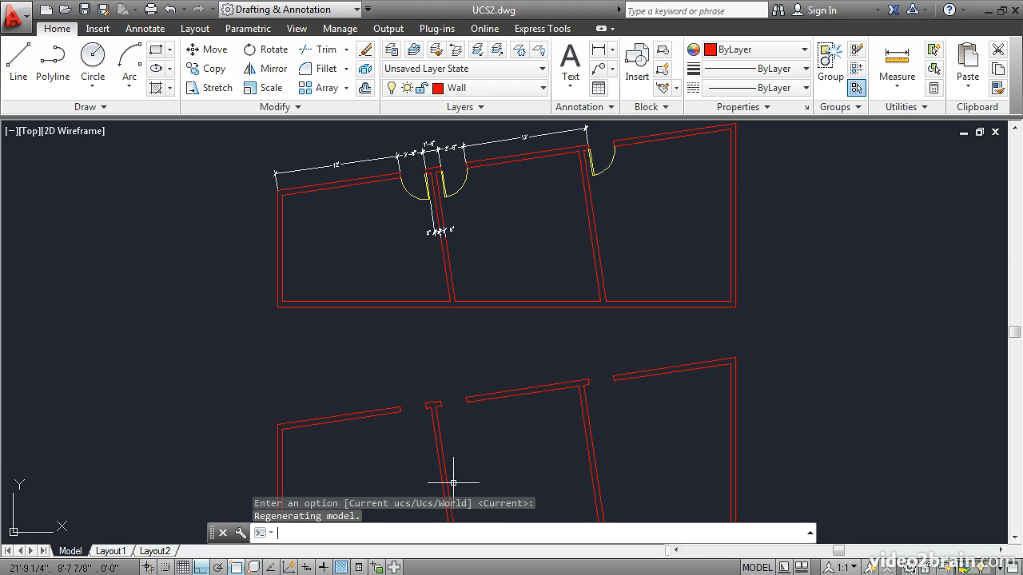